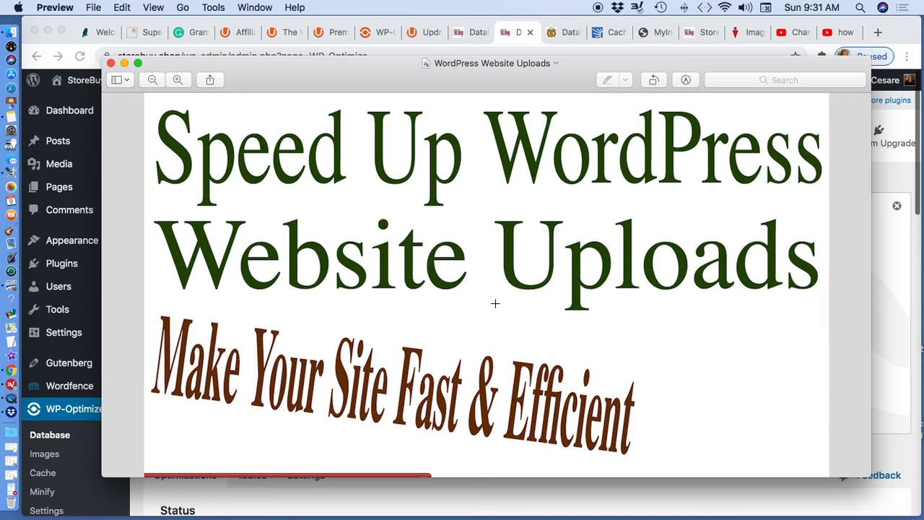
Minimize the title image and look through the MyIncomeJob.com home page in Chrome.
click(124, 64)
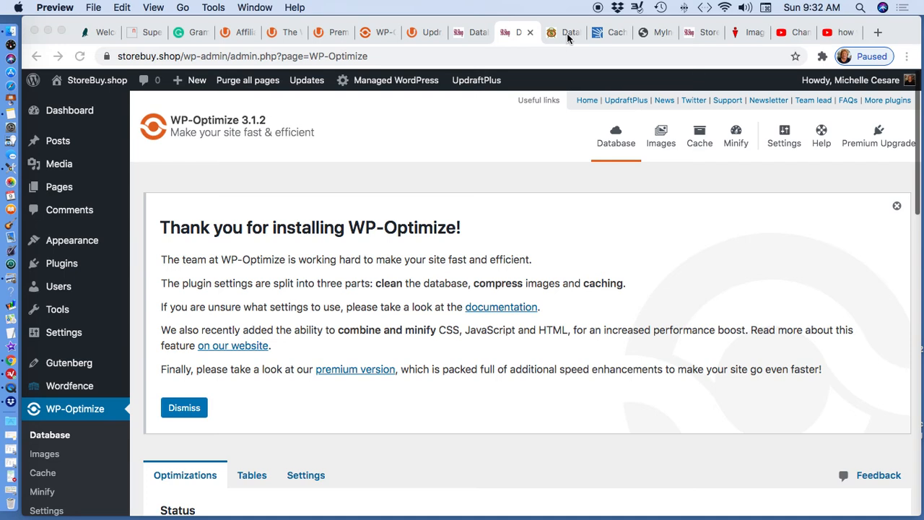
click(655, 35)
click(655, 35)
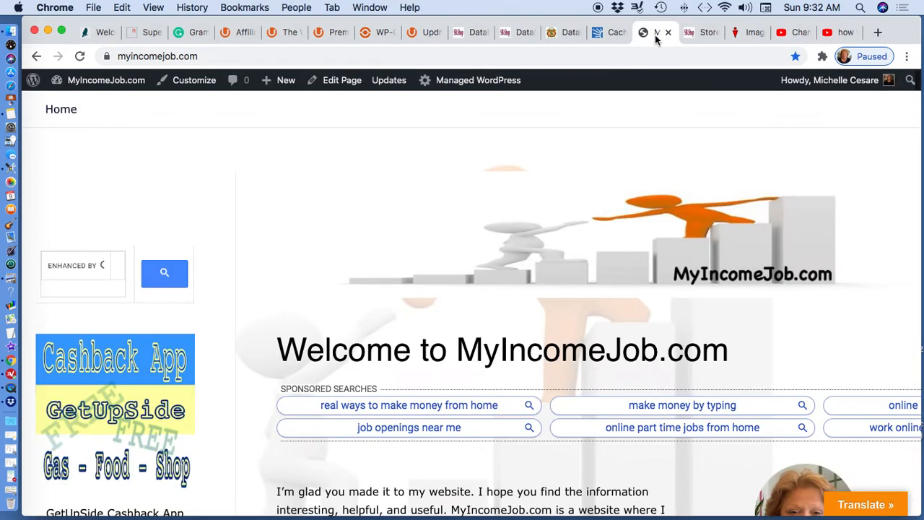
scroll(871, 169, down, 5)
scroll(871, 169, down, 10)
scroll(871, 174, up, 5)
scroll(871, 174, up, 10)
View the StoreBuy.shop home page and the WP-Optimize section of the UpdraftPlus remote control site.
click(701, 32)
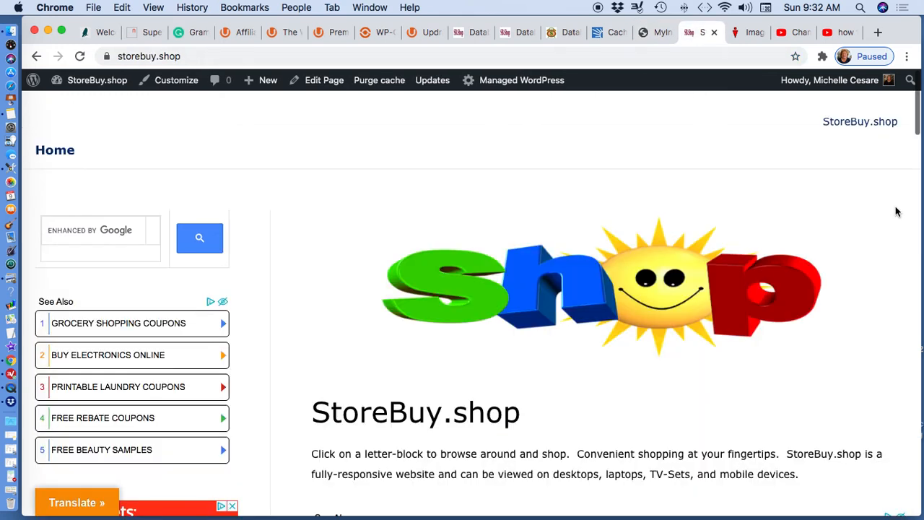
scroll(895, 208, down, 5)
scroll(894, 210, up, 5)
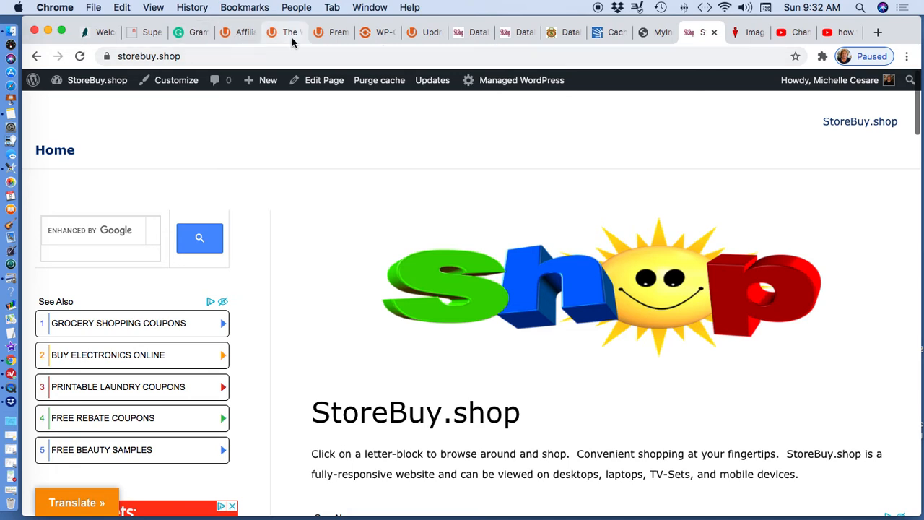
click(428, 36)
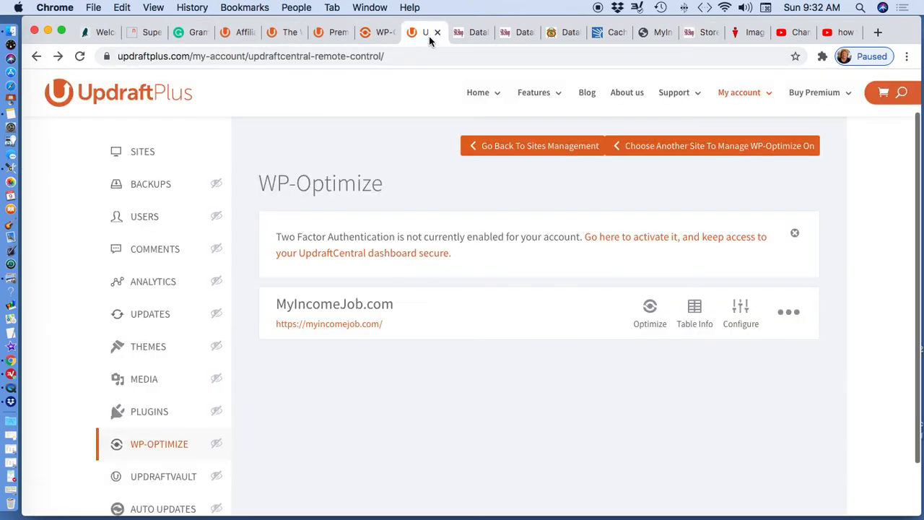
scroll(413, 201, down, 2)
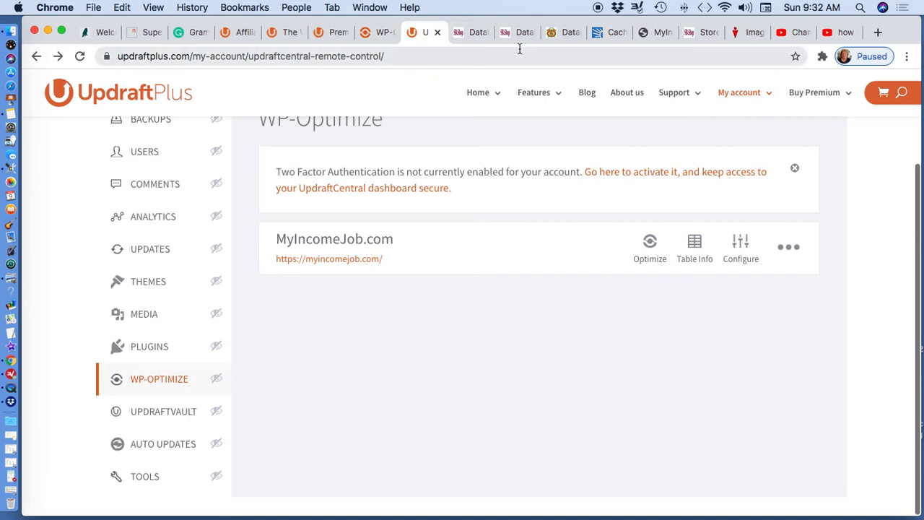
Read the WP-Optimize welcome notice in the StoreBuy.shop admin, highlighting the three parts of the plugin settings.
click(476, 34)
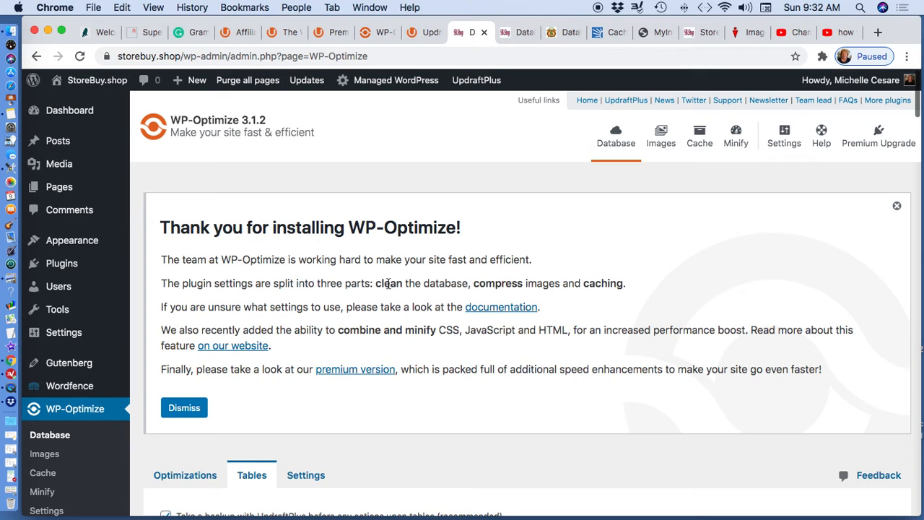
drag(376, 283, 639, 287)
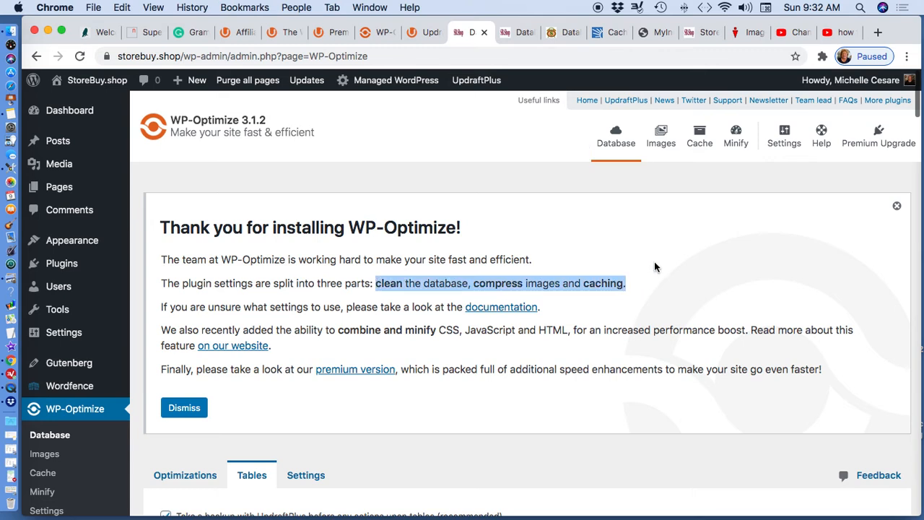
scroll(655, 267, down, 5)
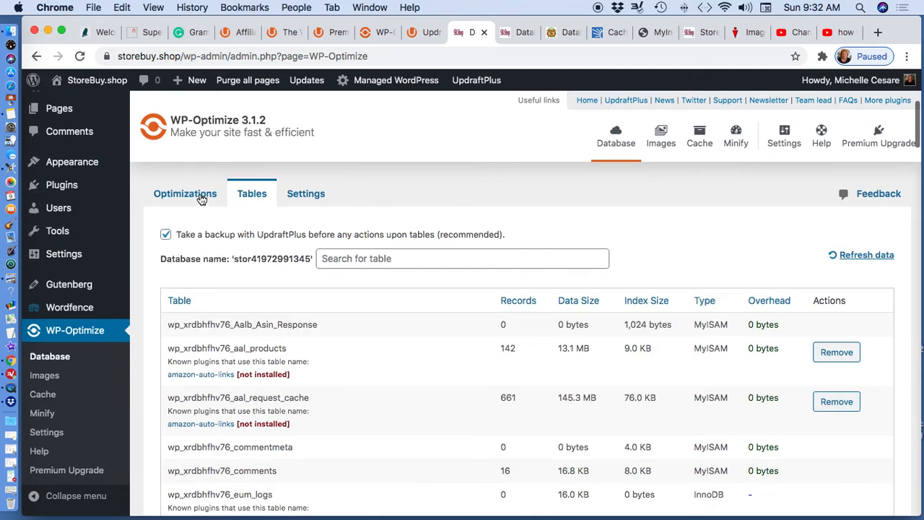
Open the database optimizations list, deselect every optimization and select them all again.
click(195, 193)
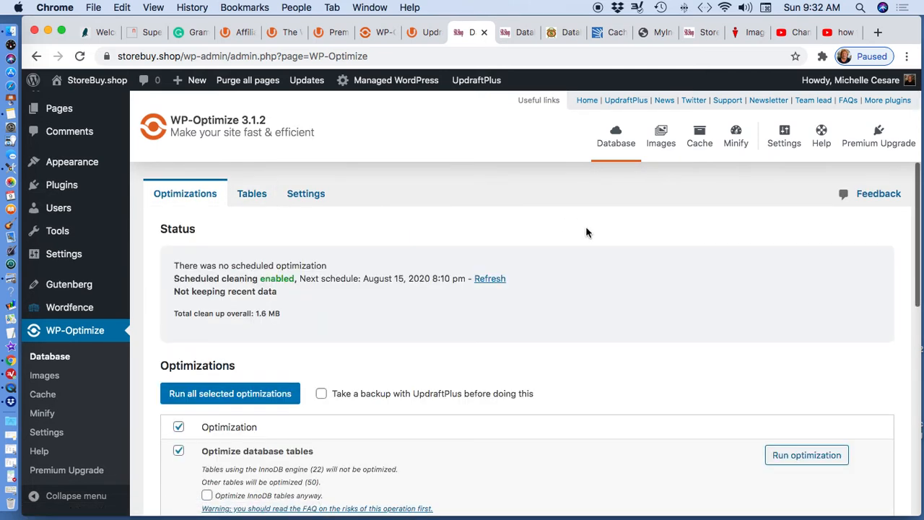
mouse_move(68, 188)
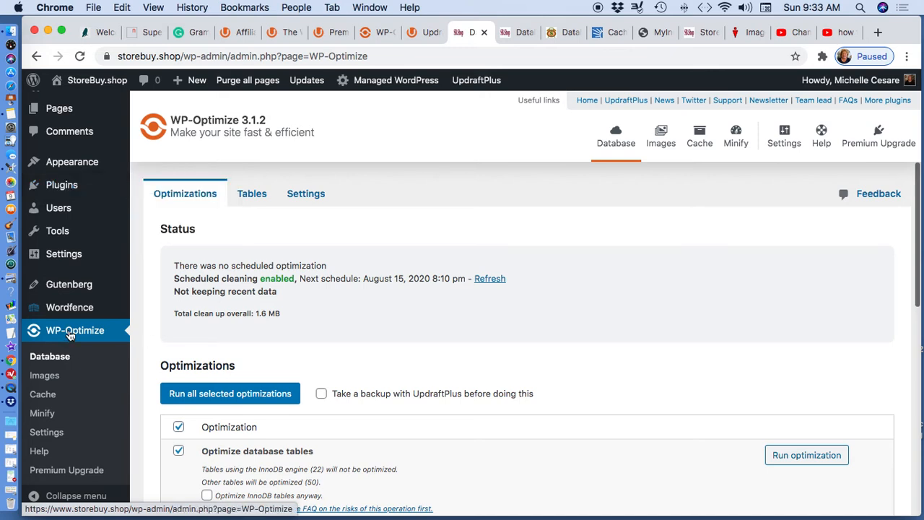
scroll(576, 212, down, 4)
scroll(576, 212, down, 2)
click(178, 204)
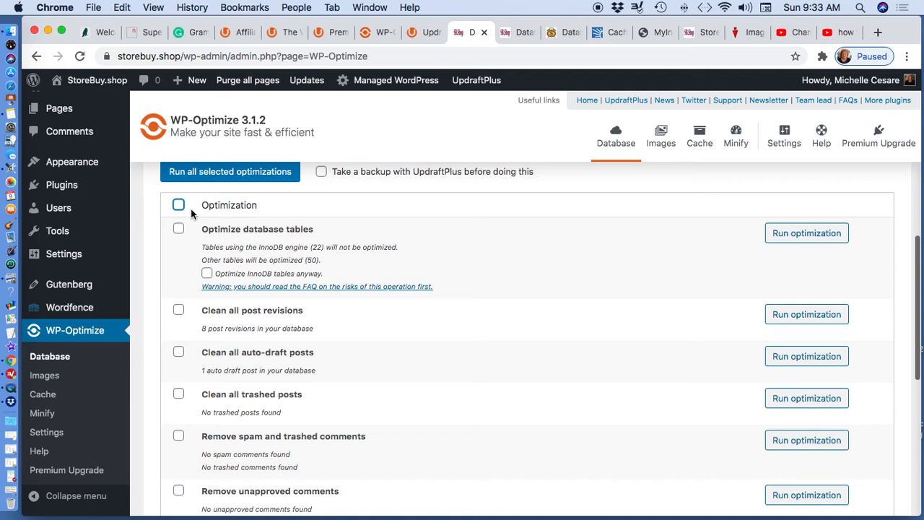
click(179, 206)
Review all the database optimizations and the warning about intensive database operations below the list.
scroll(482, 314, down, 5)
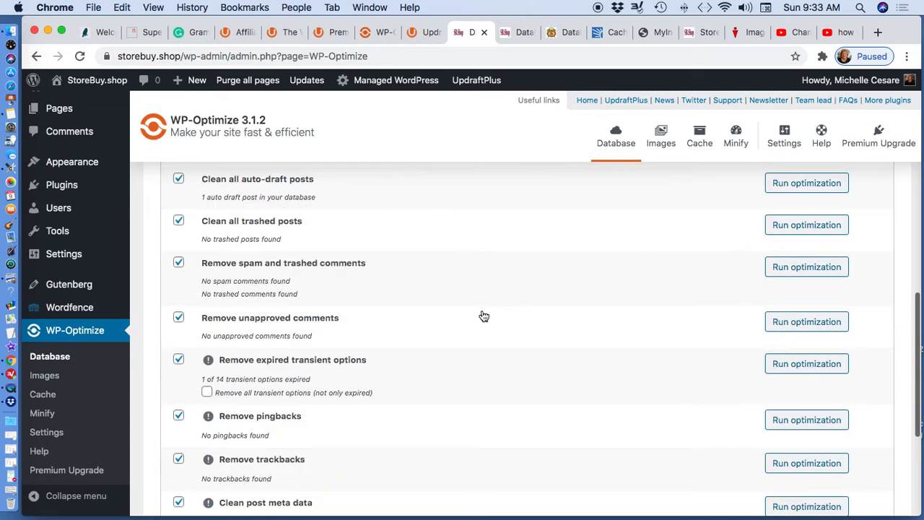
scroll(484, 316, up, 4)
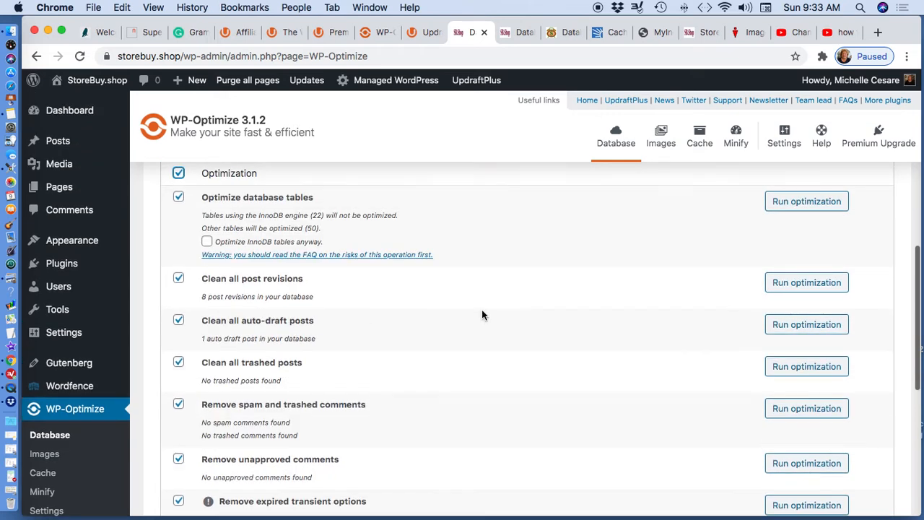
scroll(482, 315, down, 8)
scroll(482, 315, down, 3)
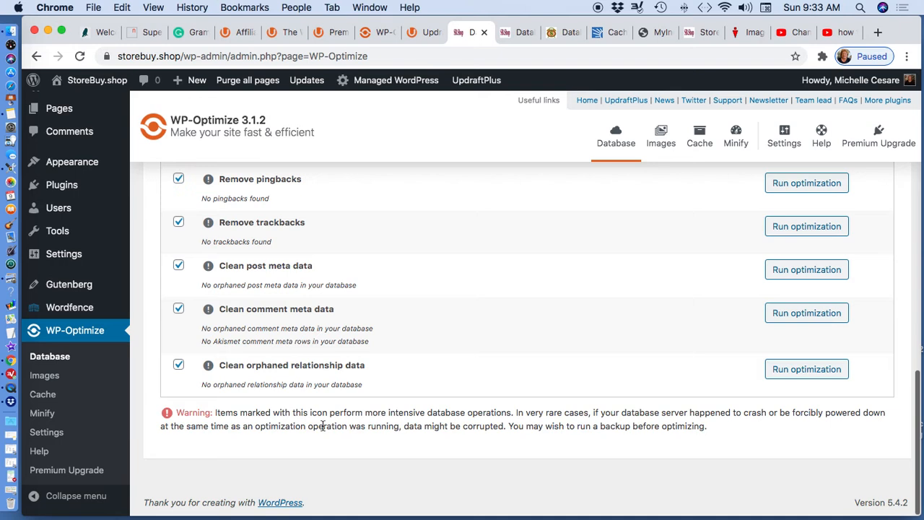
drag(215, 412, 722, 425)
scroll(490, 291, up, 4)
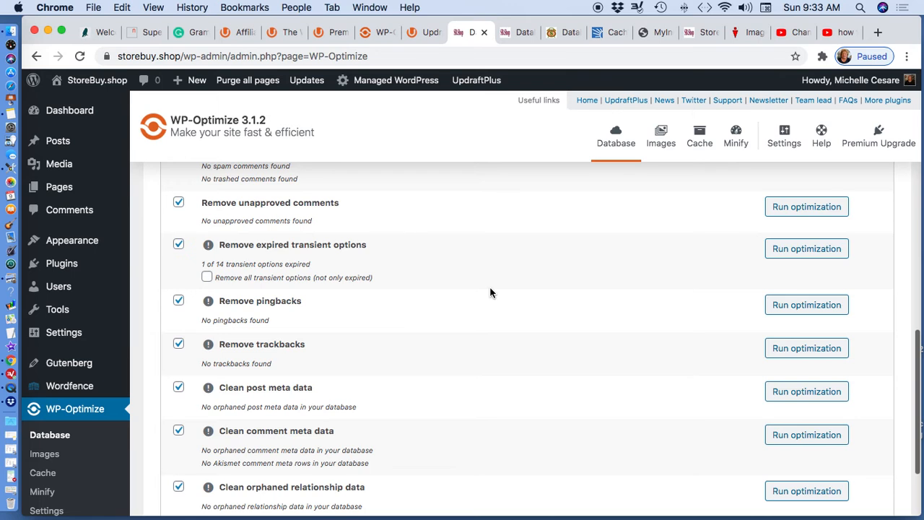
scroll(489, 292, up, 6)
scroll(489, 291, up, 4)
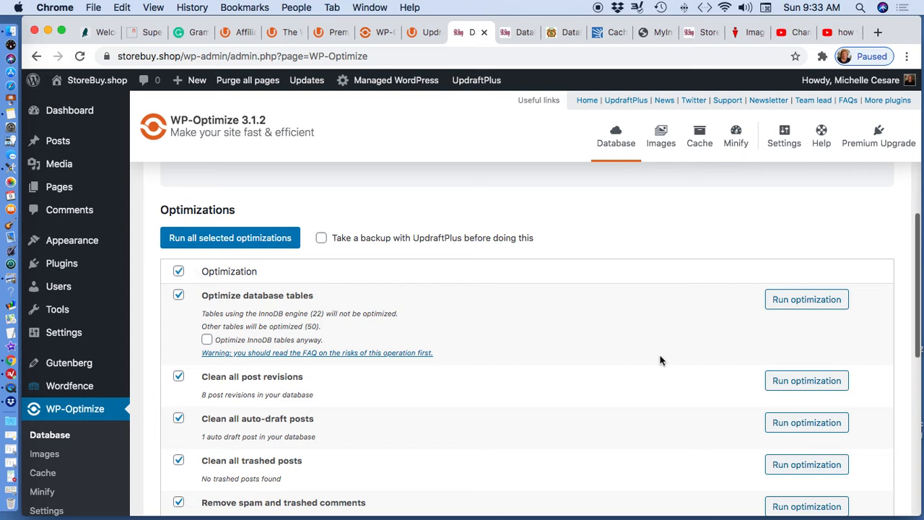
Deselect all optimizations at once and check the whole list down to the meta data items.
scroll(659, 360, up, 1)
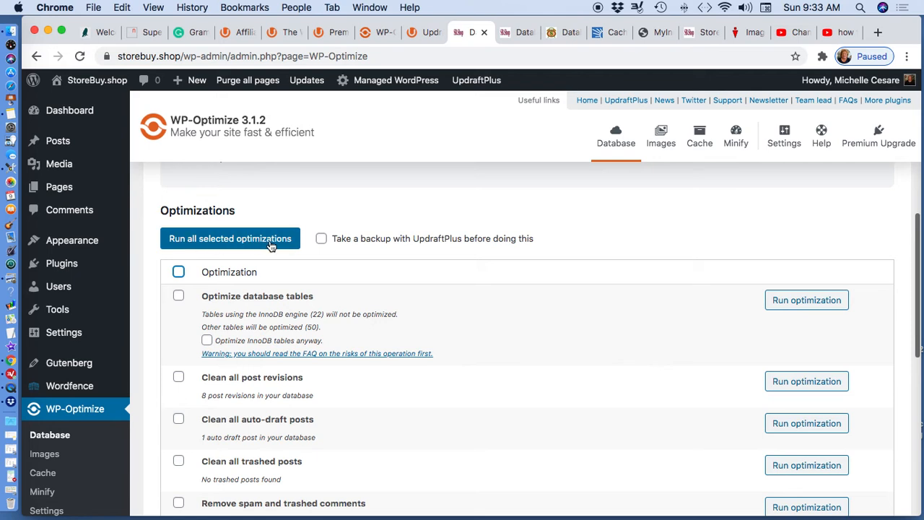
scroll(466, 263, down, 10)
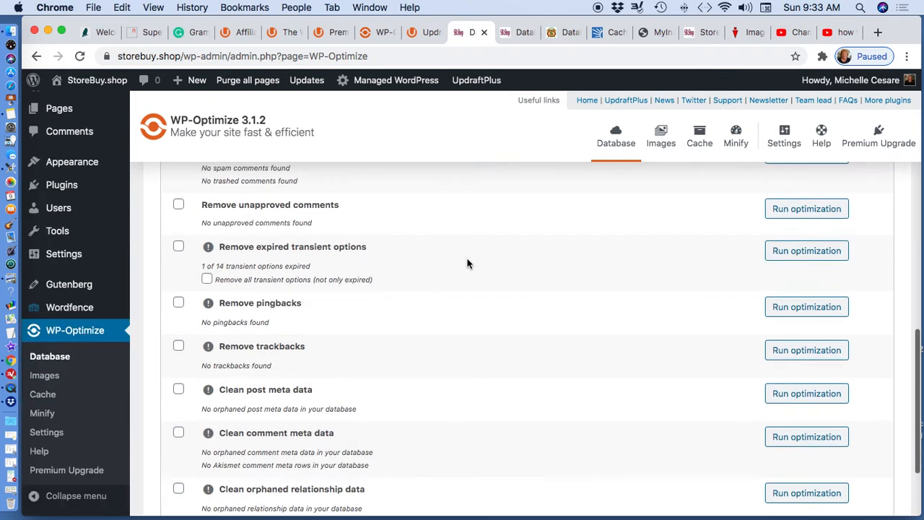
scroll(466, 264, up, 9)
scroll(466, 264, up, 3)
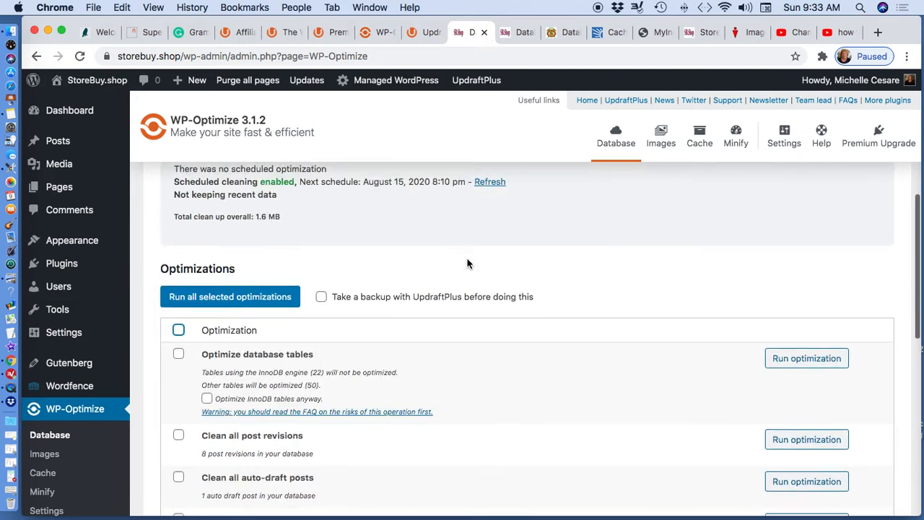
Open the list of database tables and highlight the aal_products entry of the amazon-auto-links plugin.
click(250, 192)
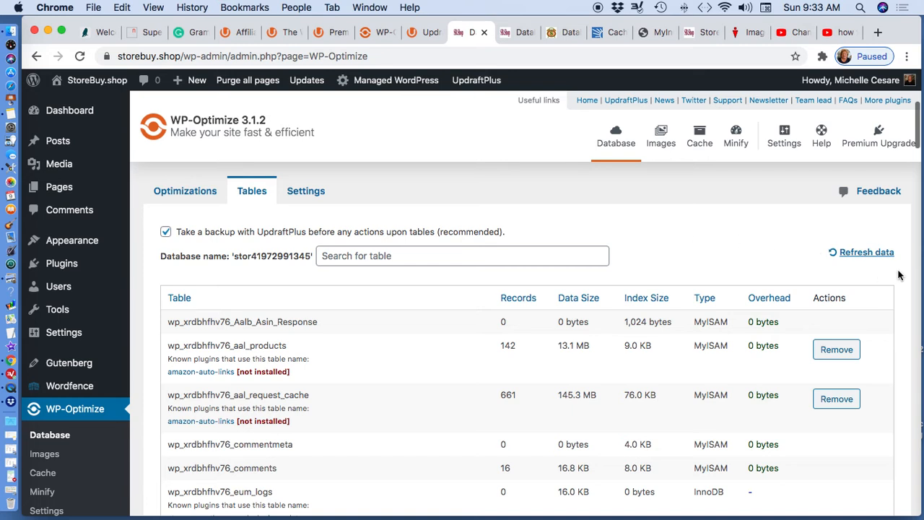
scroll(895, 274, down, 3)
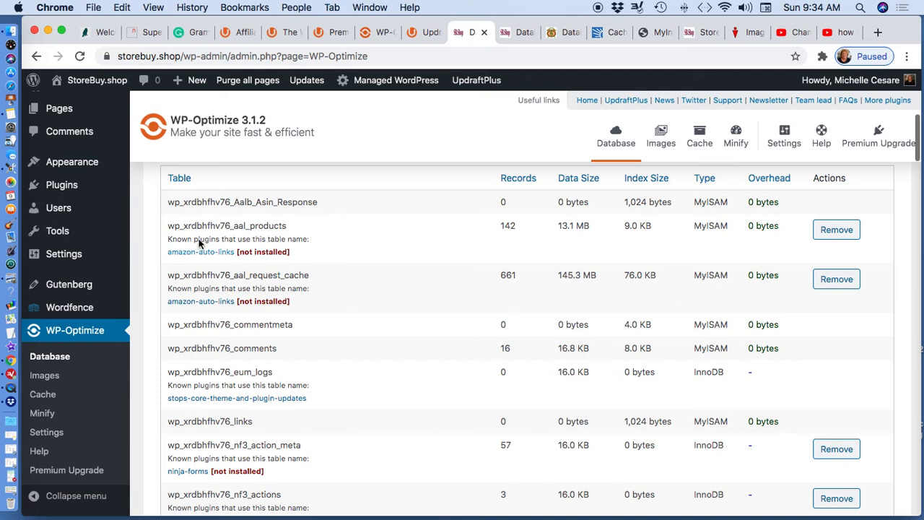
drag(168, 225, 303, 256)
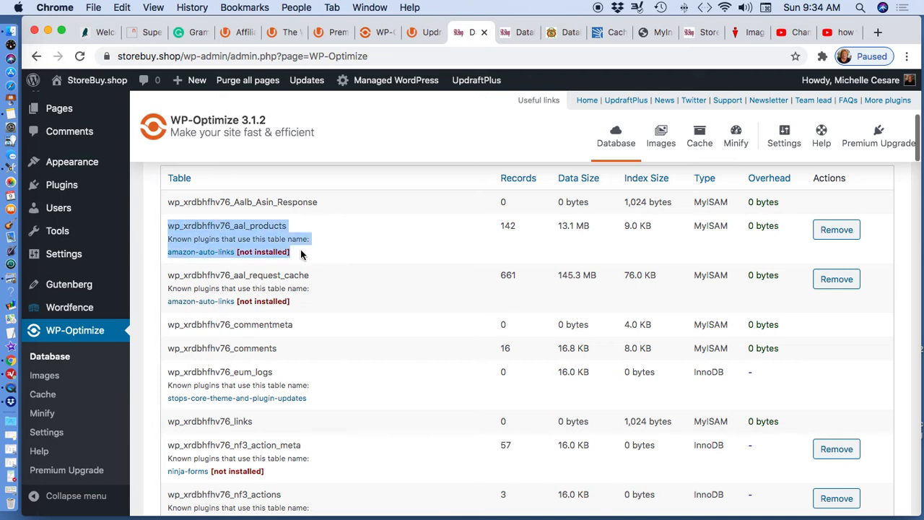
scroll(394, 231, up, 5)
scroll(392, 228, down, 3)
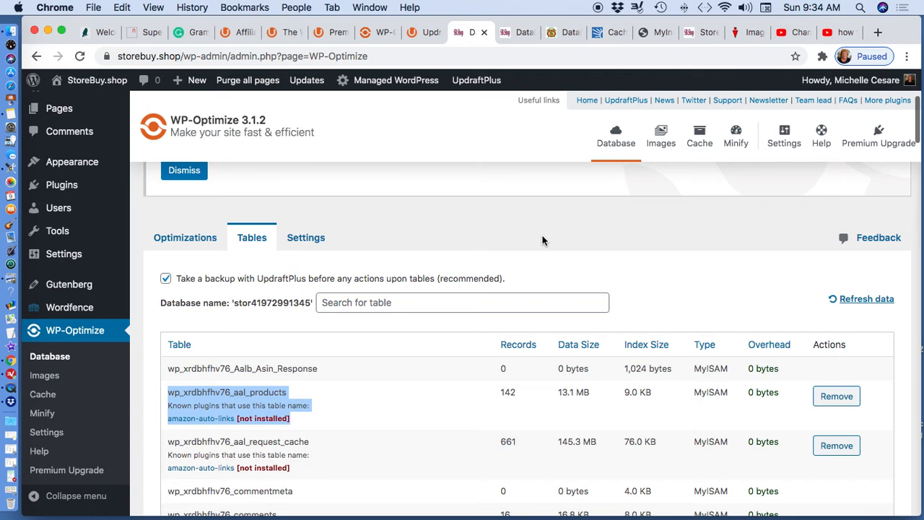
scroll(543, 240, down, 4)
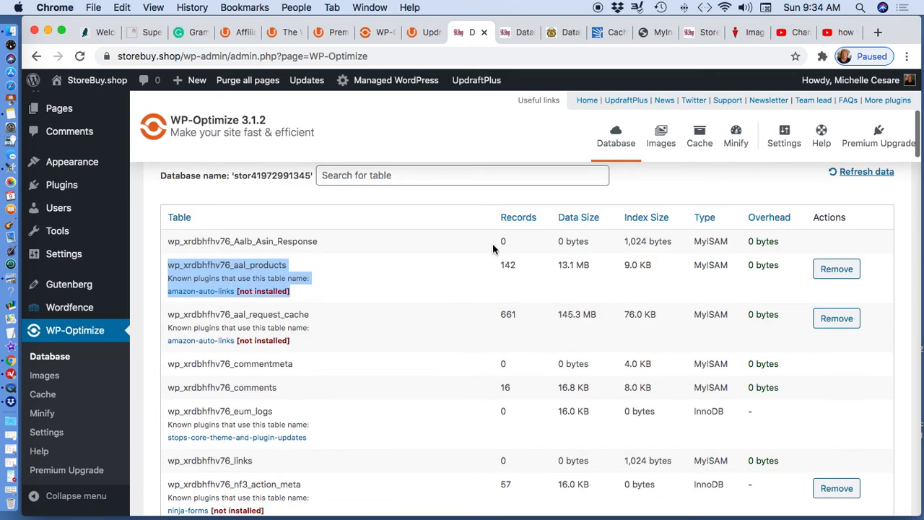
Examine the database table list for removable tables of plugins that are not installed, such as amazon-auto-links and ninja-forms.
click(519, 35)
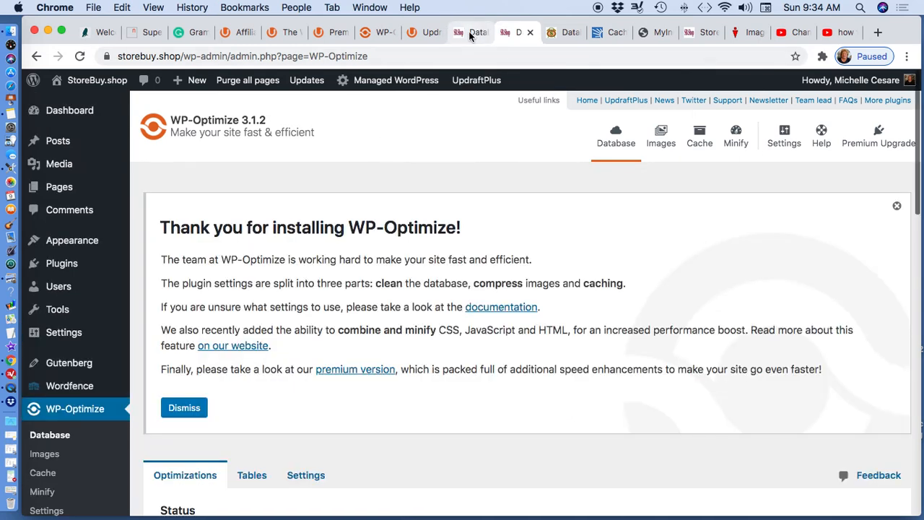
click(469, 32)
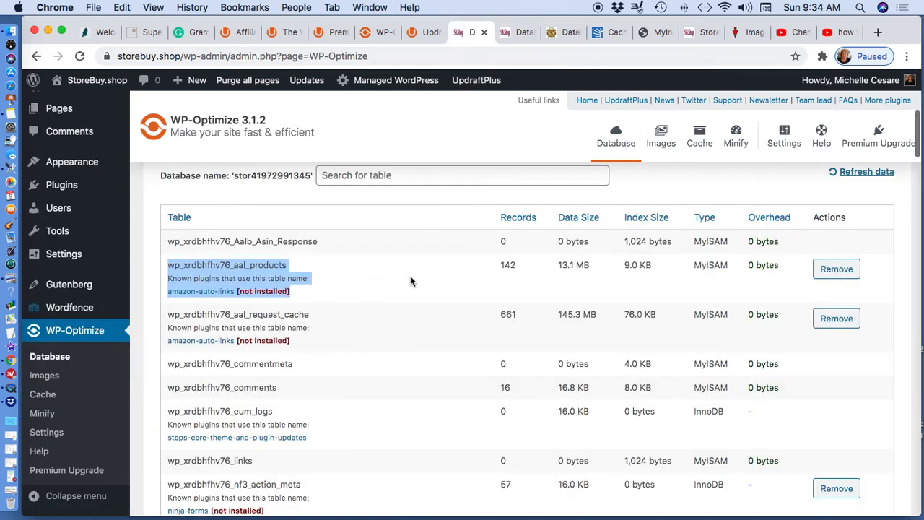
scroll(461, 284, down, 1)
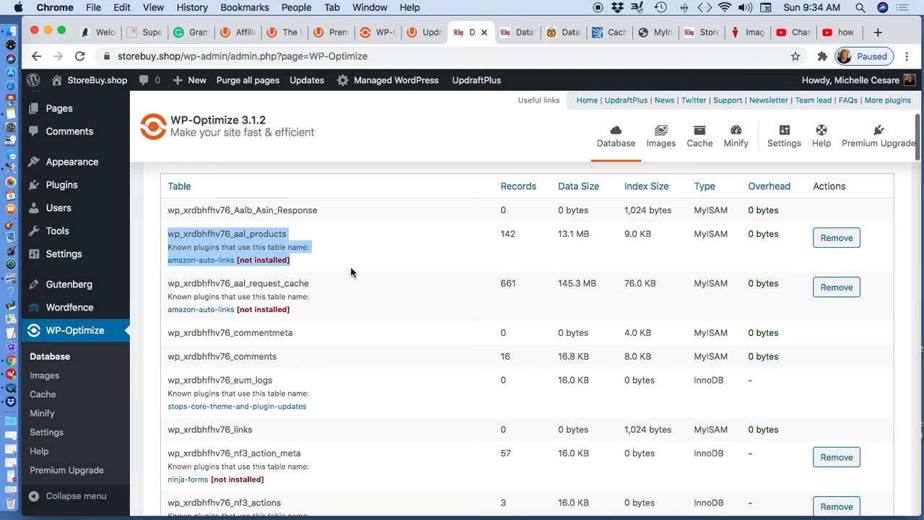
click(405, 278)
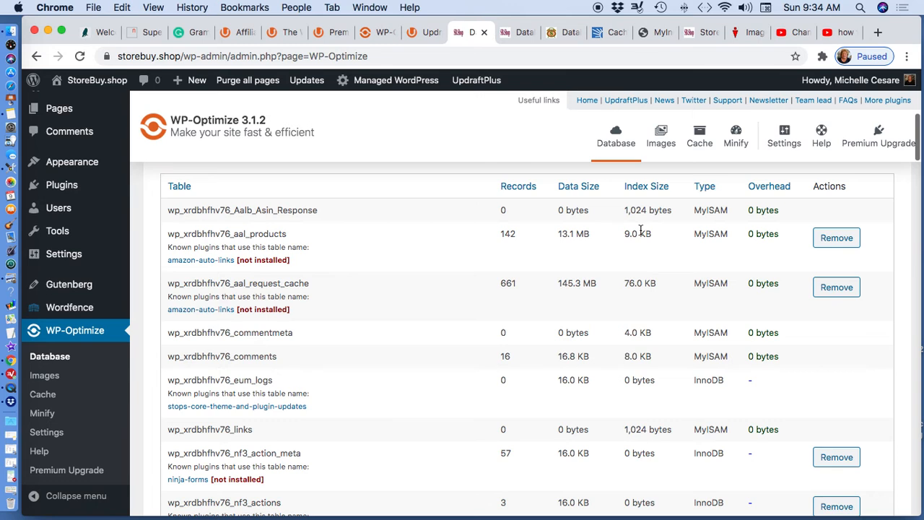
scroll(484, 283, down, 7)
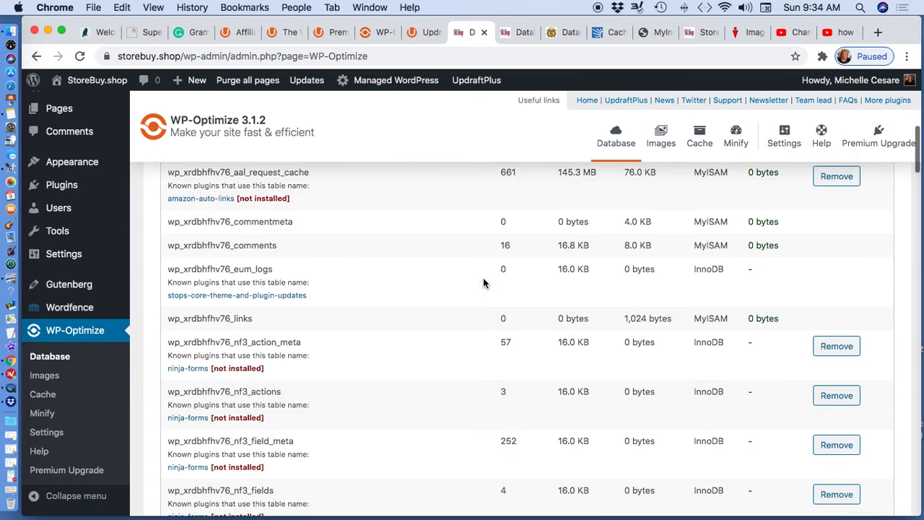
scroll(483, 283, down, 2)
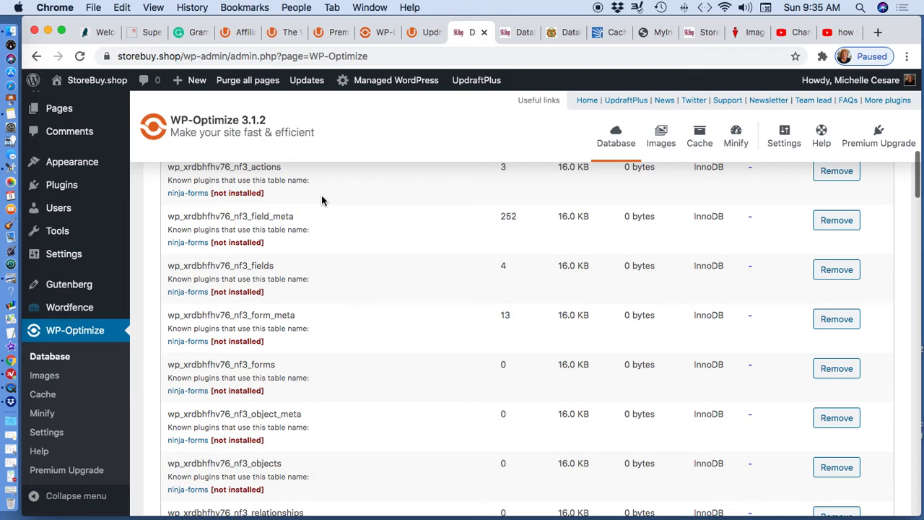
scroll(323, 223, up, 1)
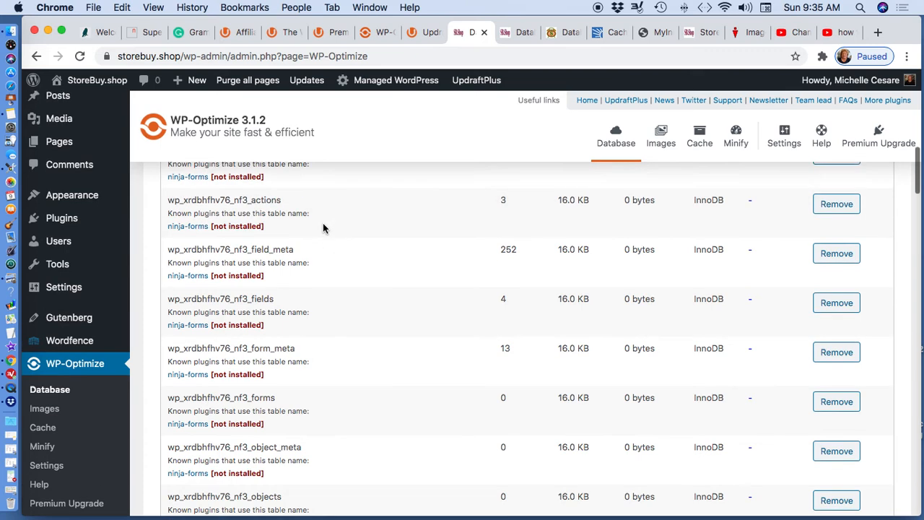
scroll(356, 265, down, 1)
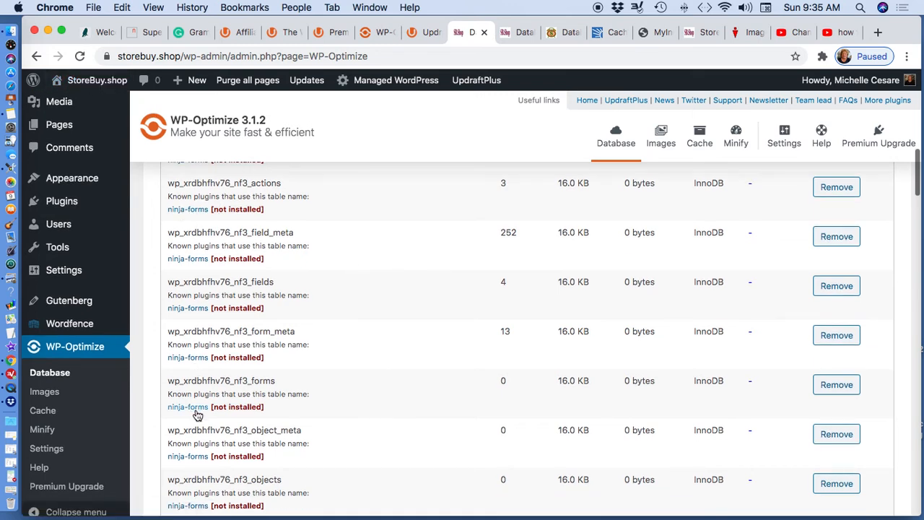
scroll(305, 392, down, 4)
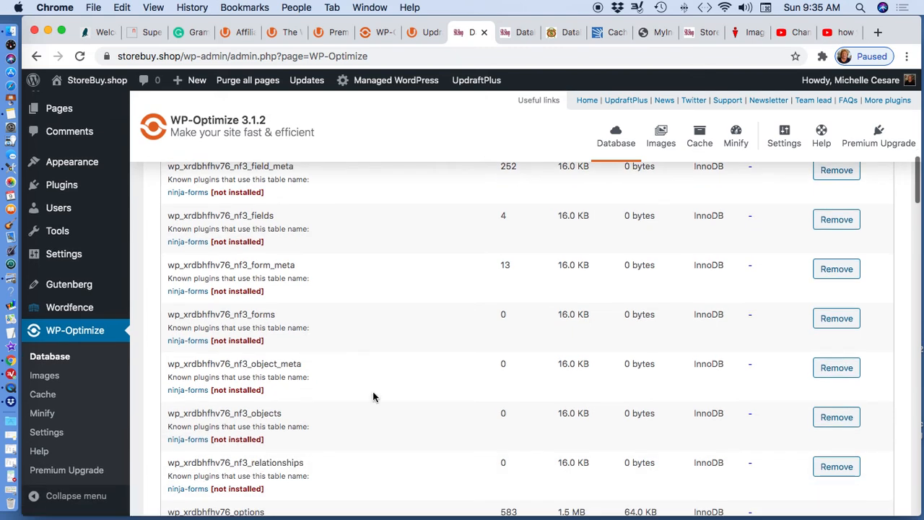
scroll(372, 397, down, 4)
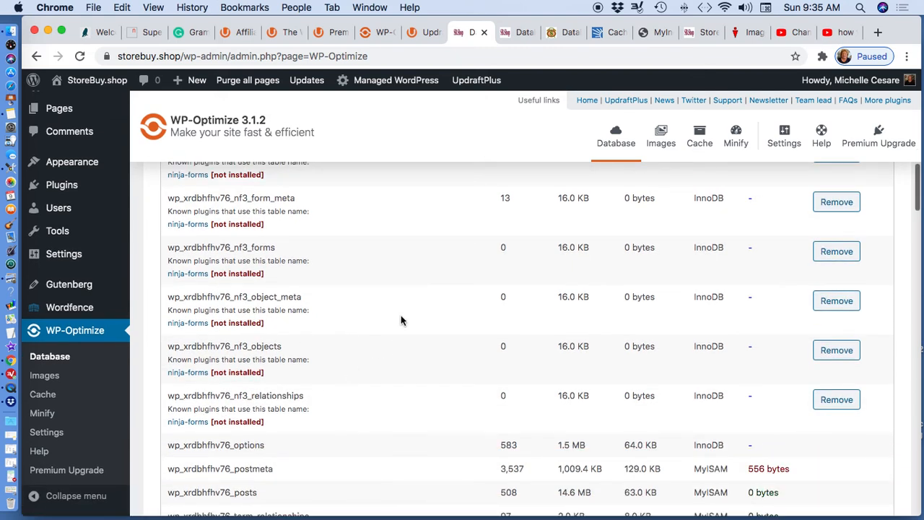
Examine the database table list from the ninja-forms tables down to the tables left by wpdiscuz and other uninstalled plugins.
scroll(402, 320, up, 5)
scroll(402, 320, up, 4)
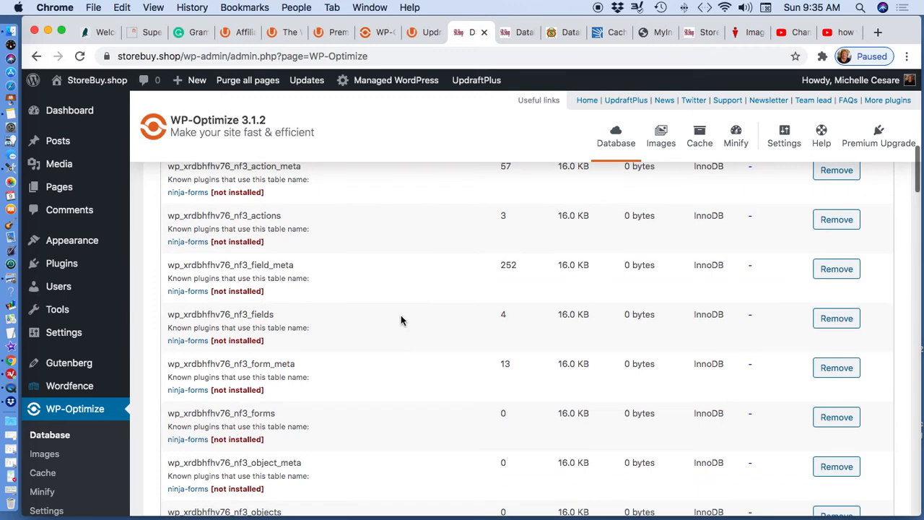
scroll(400, 319, down, 2)
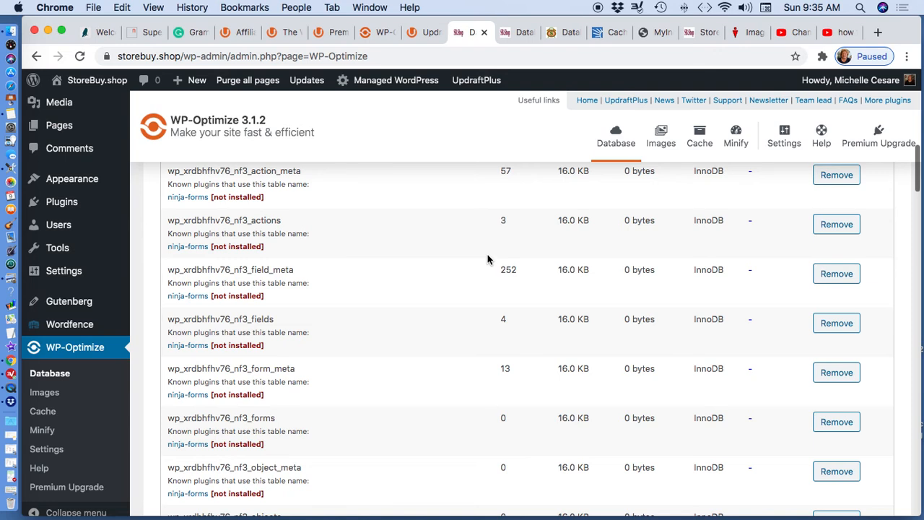
scroll(487, 256, down, 5)
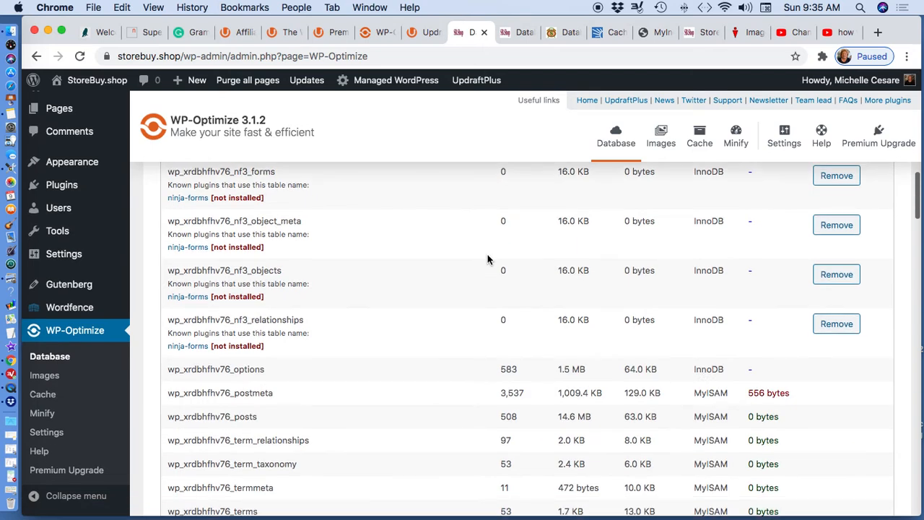
scroll(455, 260, down, 6)
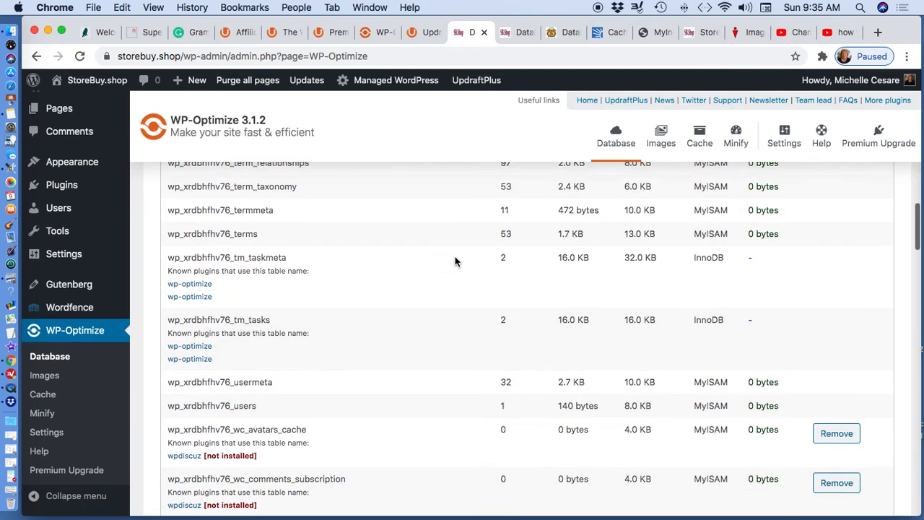
scroll(455, 260, up, 4)
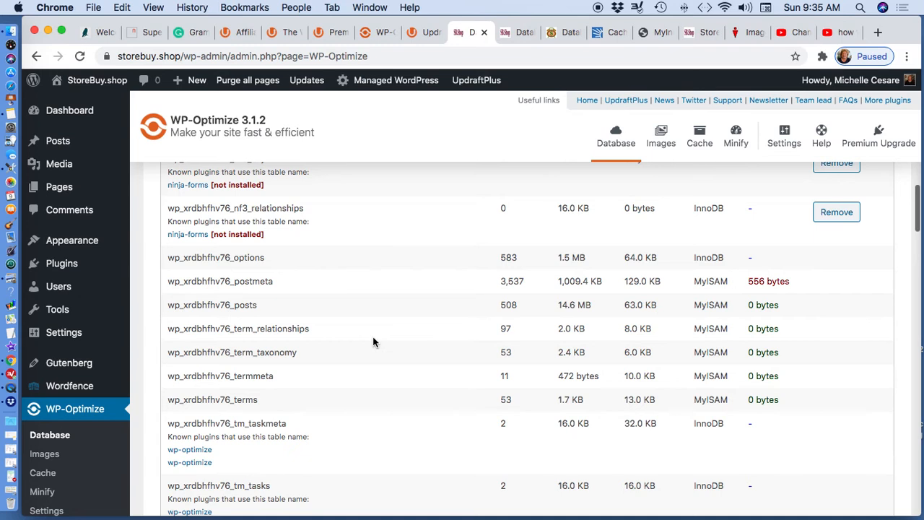
scroll(373, 339, down, 3)
scroll(412, 302, down, 4)
scroll(842, 213, up, 1)
scroll(398, 322, down, 2)
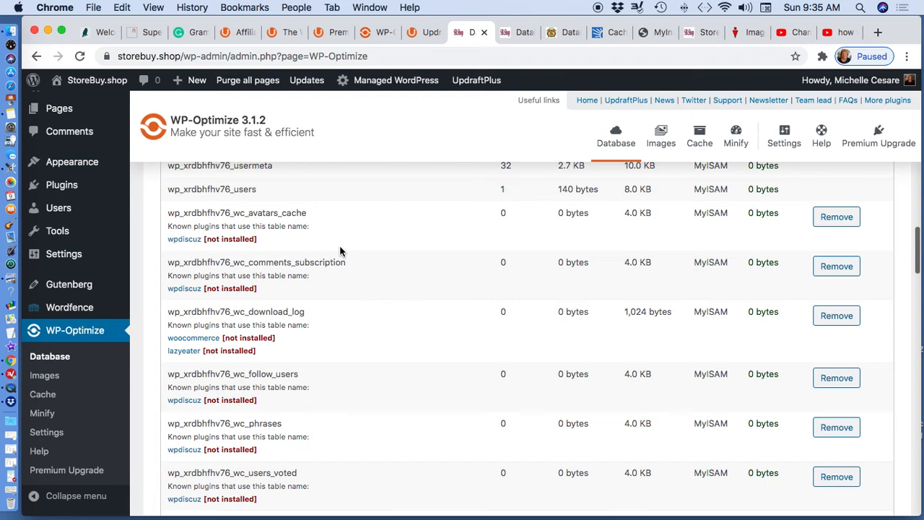
scroll(381, 262, down, 1)
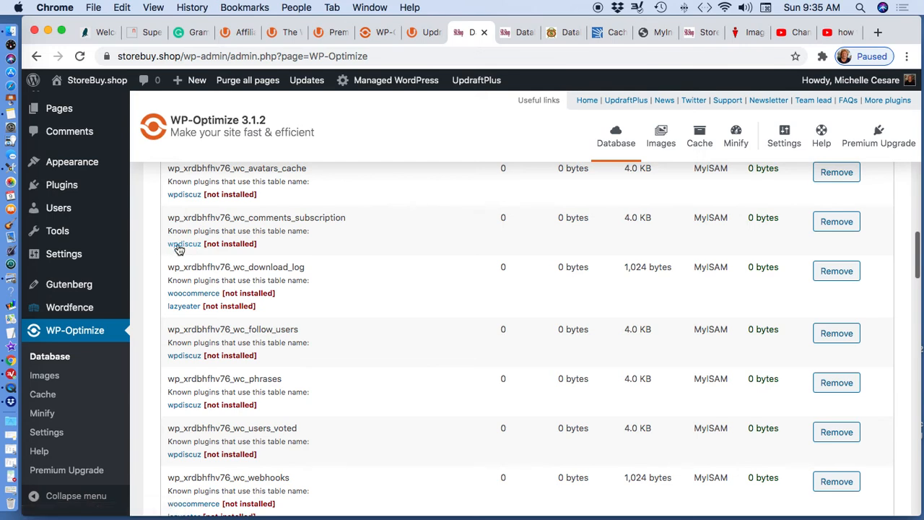
View the WordPress.org page of the wpdiscuz plugin linked from the wc_comments_subscription table, and close it again.
click(179, 244)
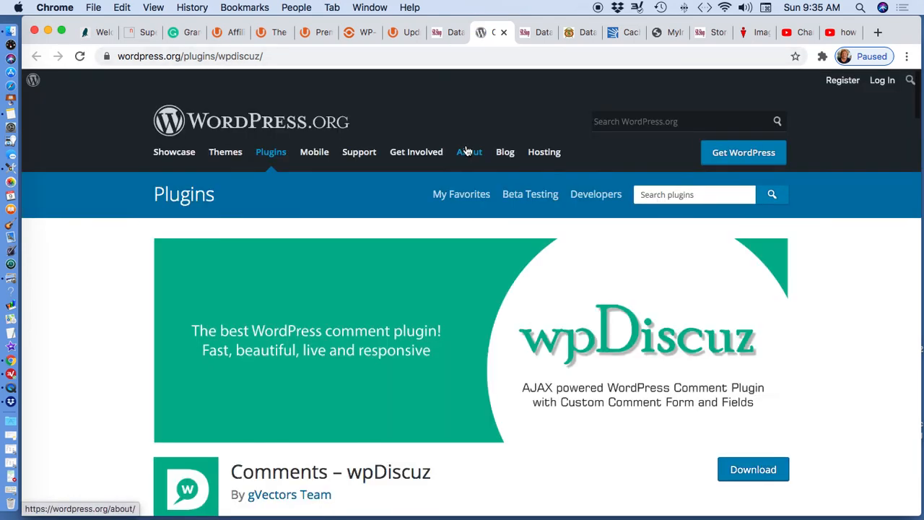
scroll(417, 365, down, 3)
scroll(417, 365, up, 3)
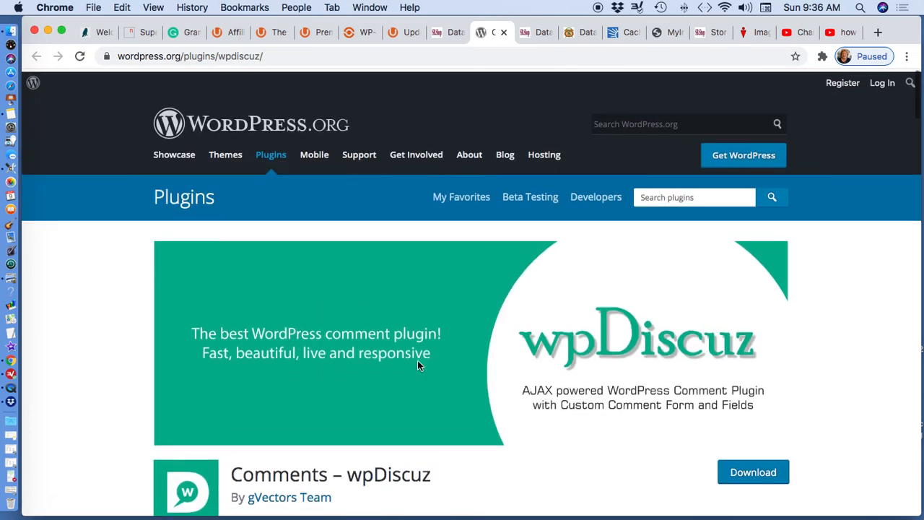
click(503, 33)
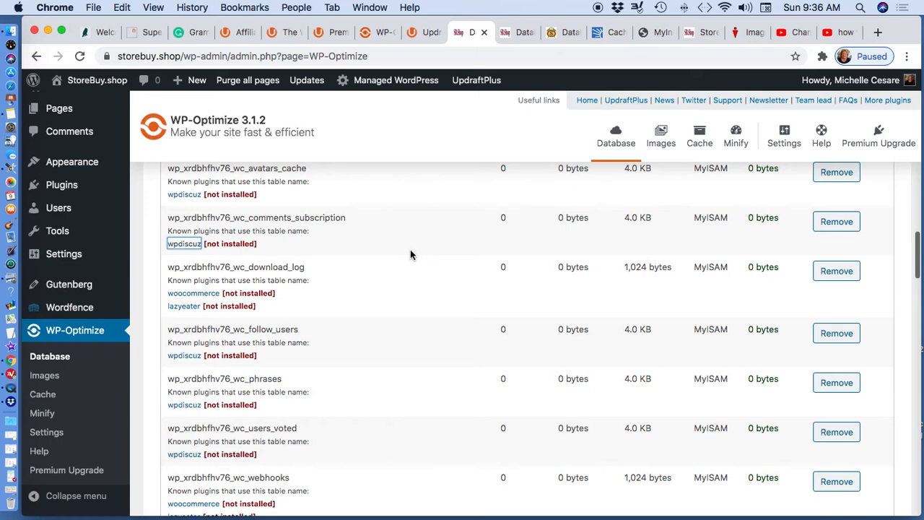
Check the rest of the table list, including the wordfence and woocommerce tables, and return to its beginning.
scroll(410, 252, down, 2)
scroll(410, 251, down, 2)
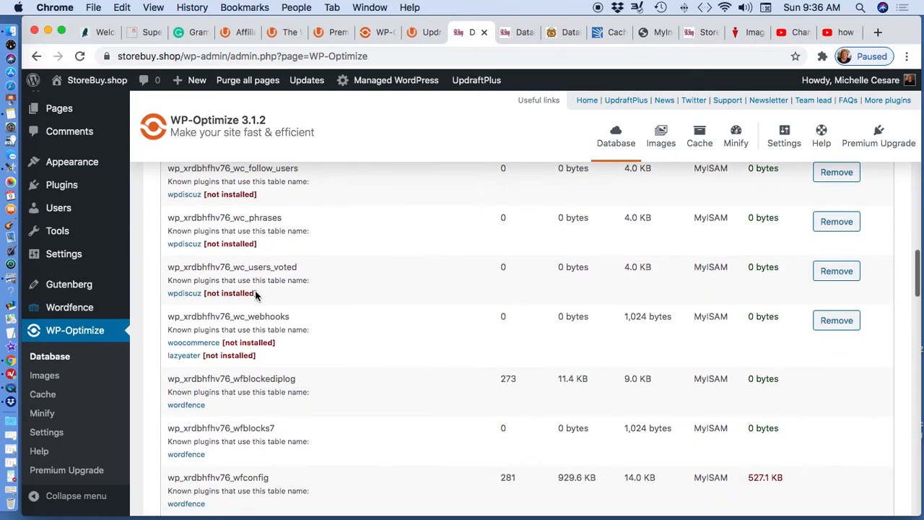
scroll(298, 272, down, 15)
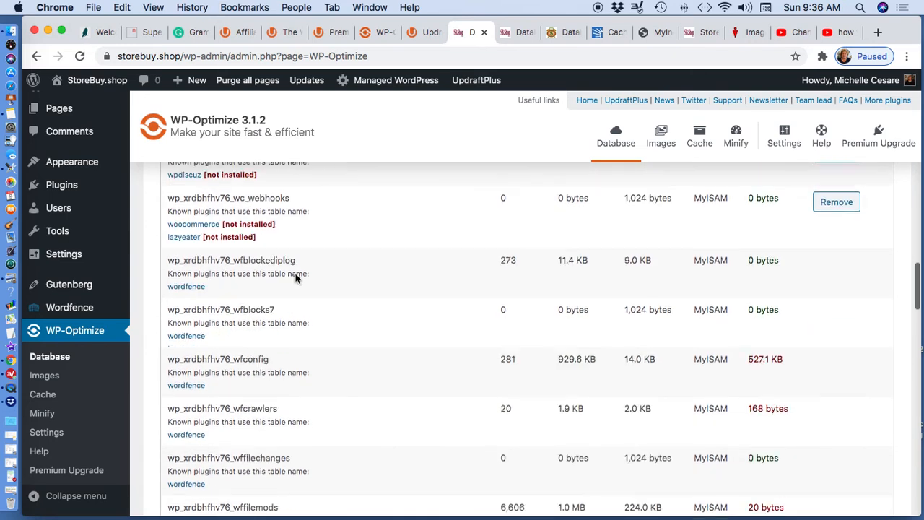
scroll(295, 278, down, 12)
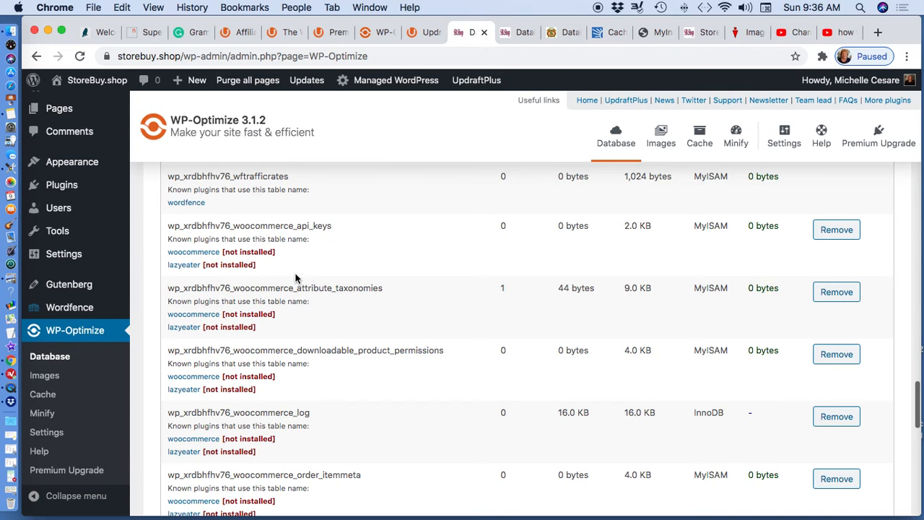
scroll(296, 277, up, 20)
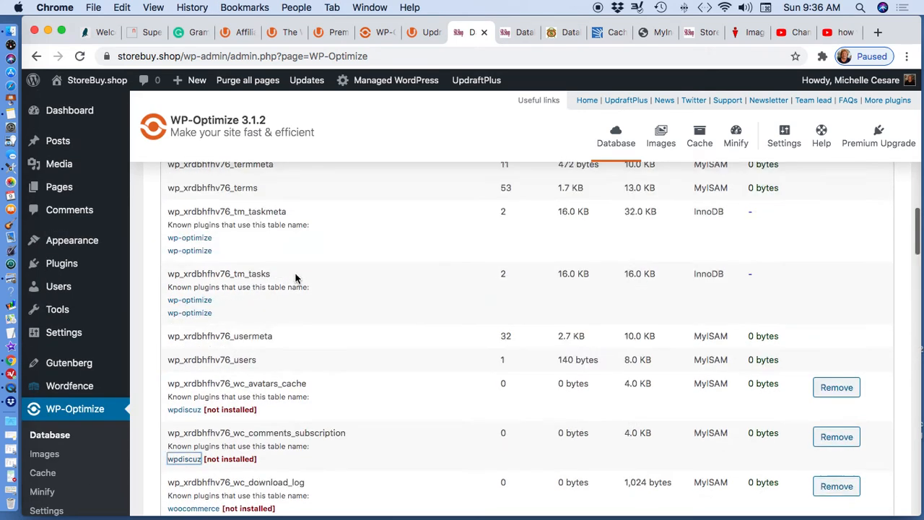
scroll(295, 278, up, 15)
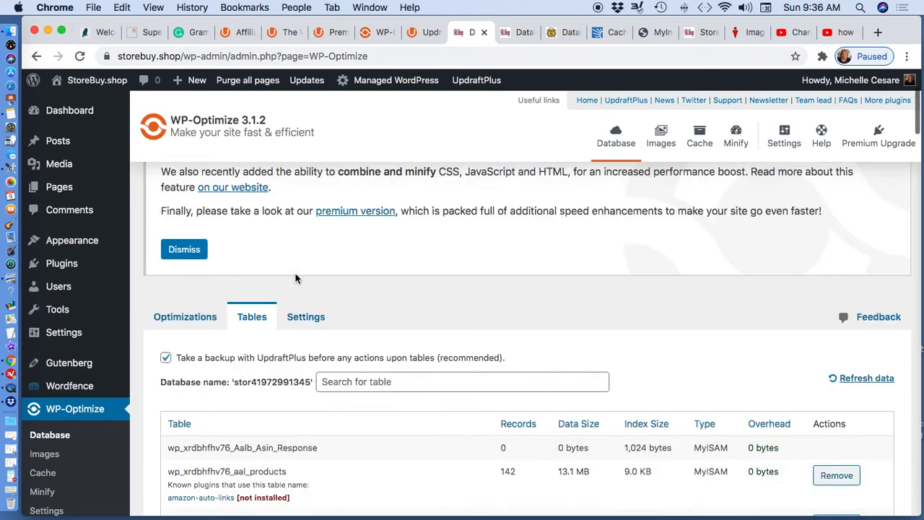
Open the database settings and review the general and scheduled clean-up options.
click(304, 320)
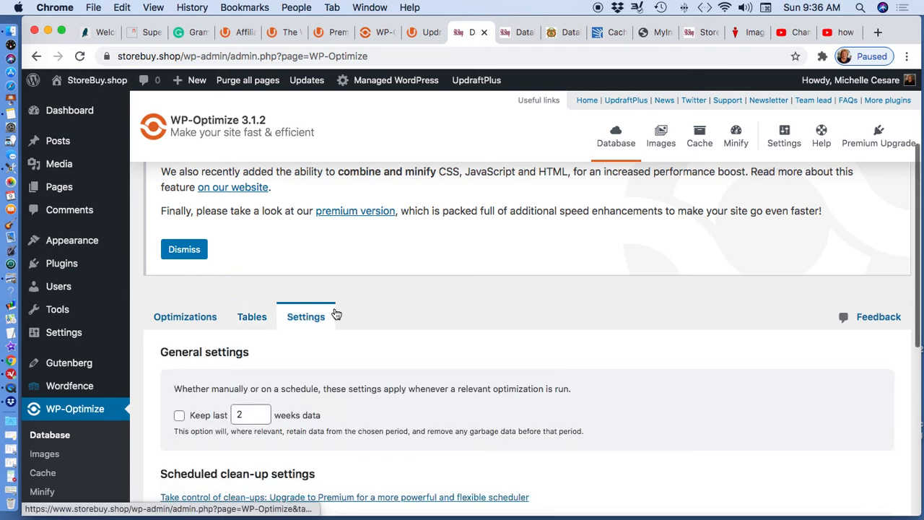
scroll(555, 263, down, 5)
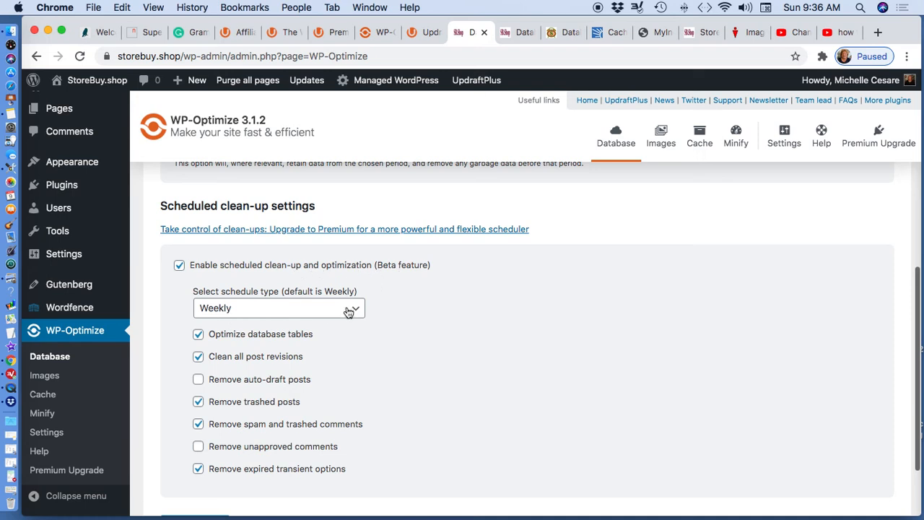
scroll(392, 363, down, 1)
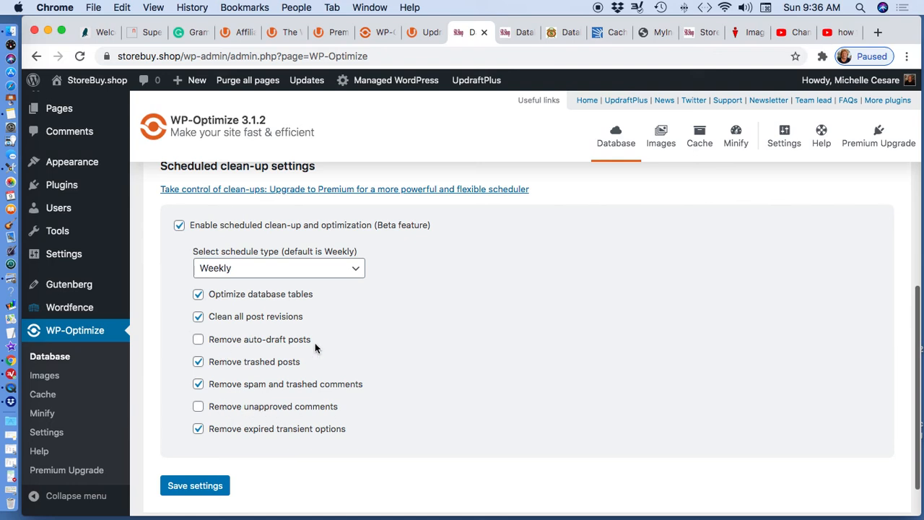
scroll(439, 334, down, 1)
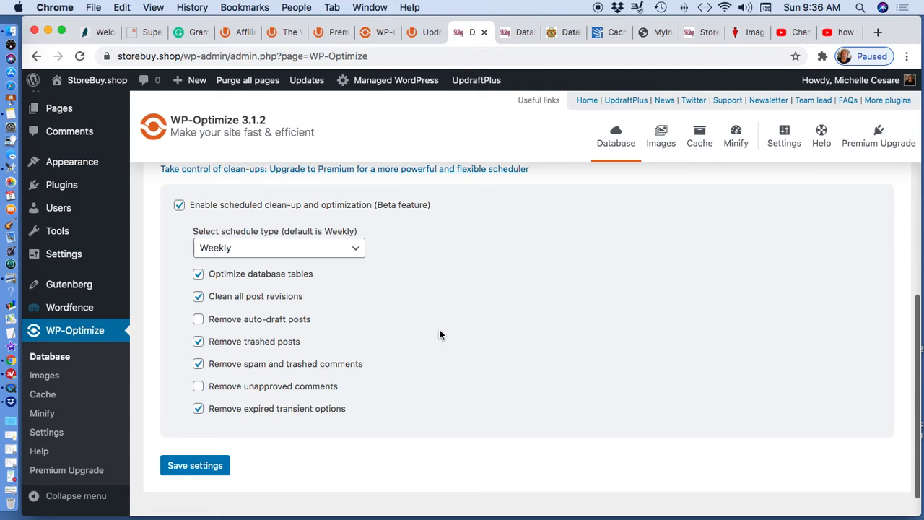
Open the image compression settings and enable automatic compression of newly-added images.
scroll(454, 324, up, 5)
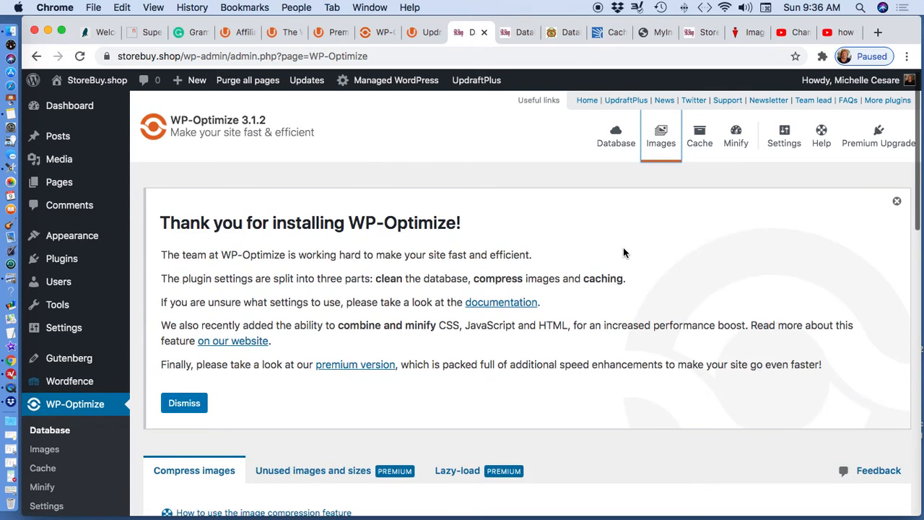
drag(474, 278, 560, 278)
scroll(723, 254, down, 5)
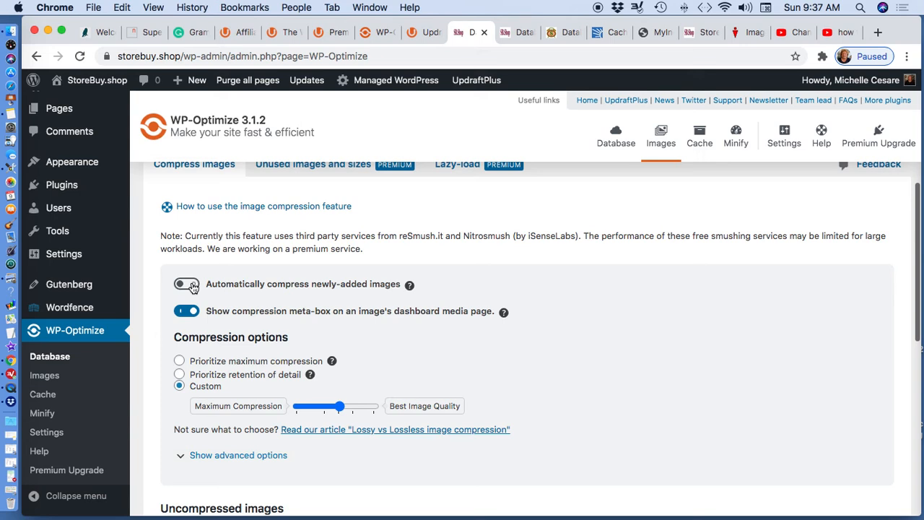
click(189, 284)
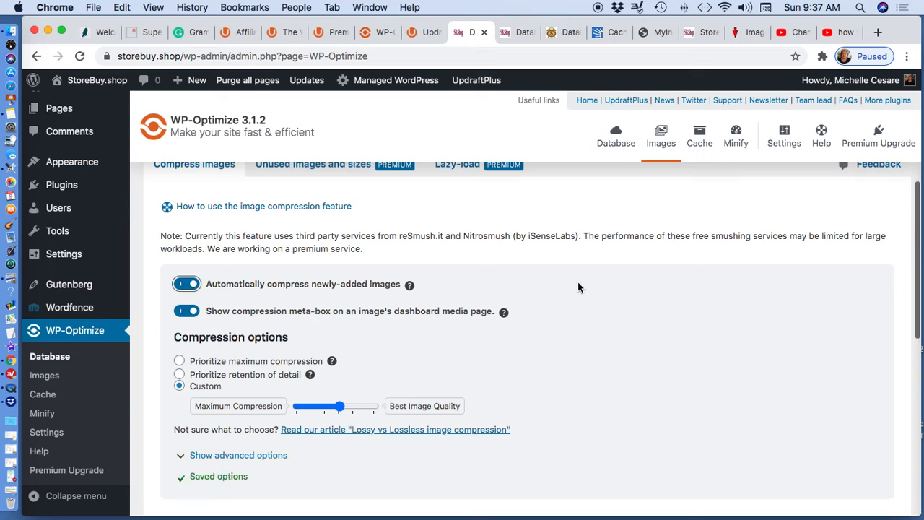
Browse the uncompressed images and open the clothing store photo with the woman in orange for viewing.
scroll(577, 288, down, 3)
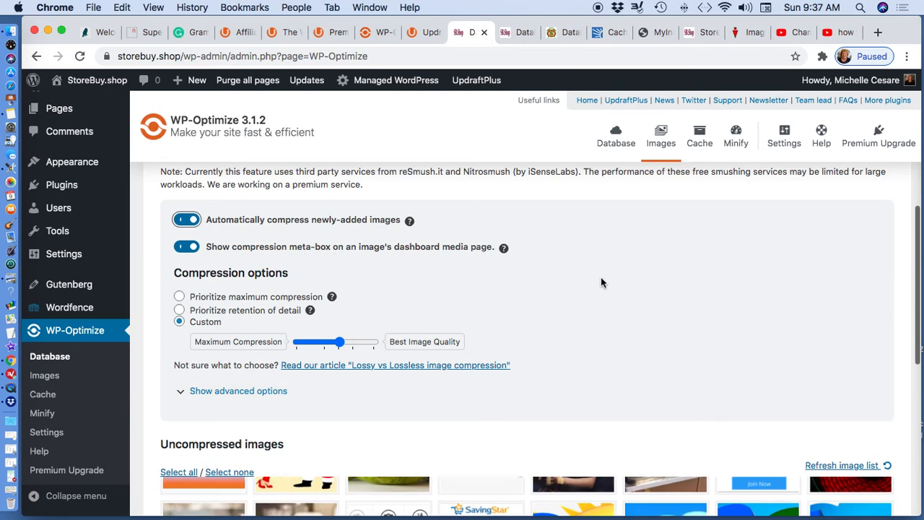
scroll(596, 288, down, 5)
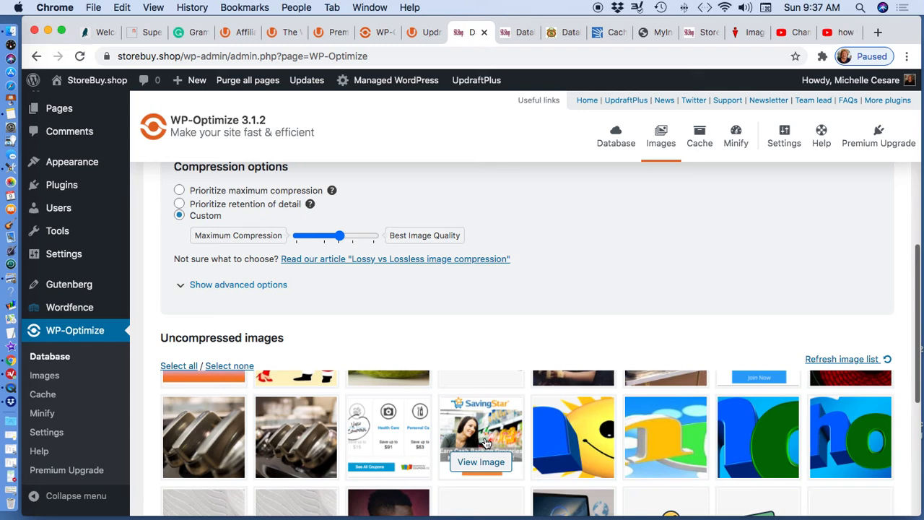
scroll(518, 370, up, 3)
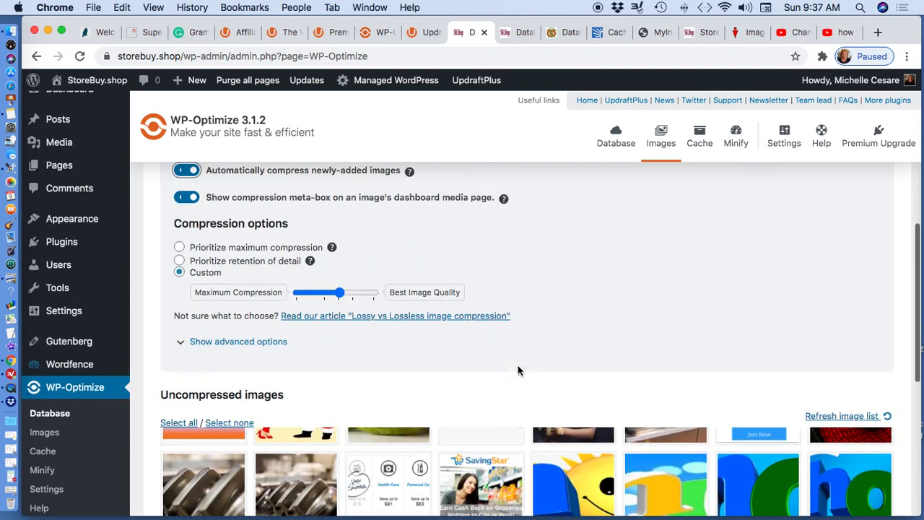
scroll(593, 310, down, 10)
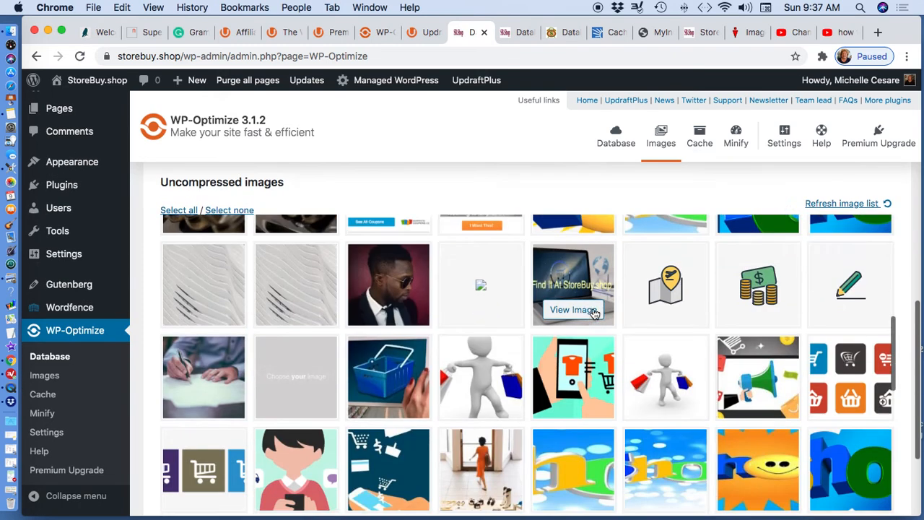
scroll(594, 313, down, 12)
scroll(594, 313, up, 8)
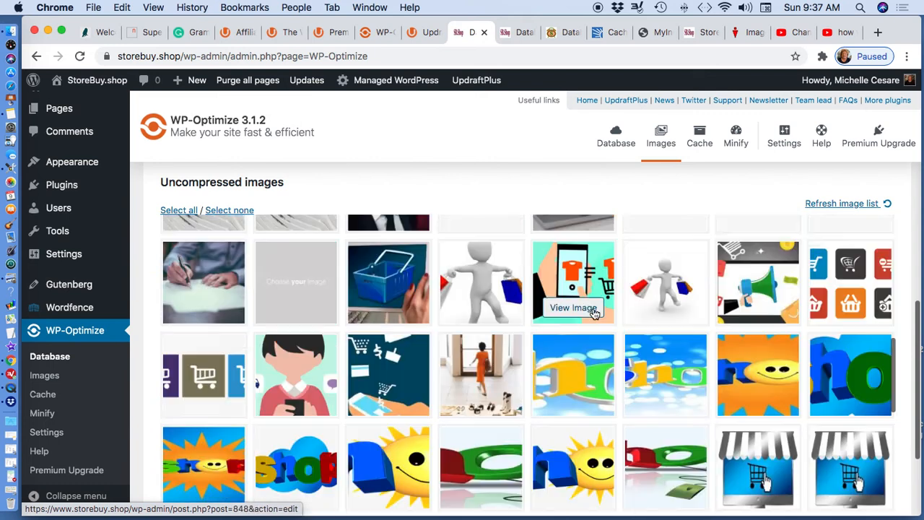
scroll(594, 313, down, 2)
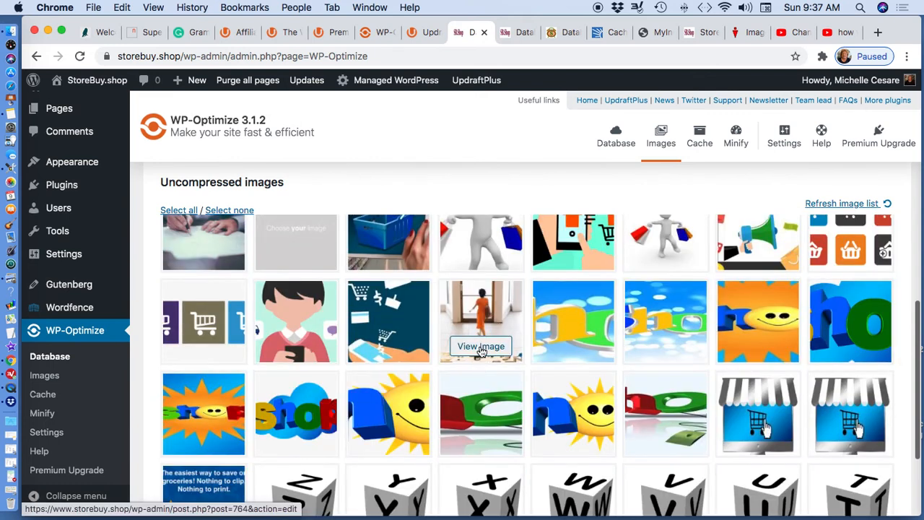
click(480, 344)
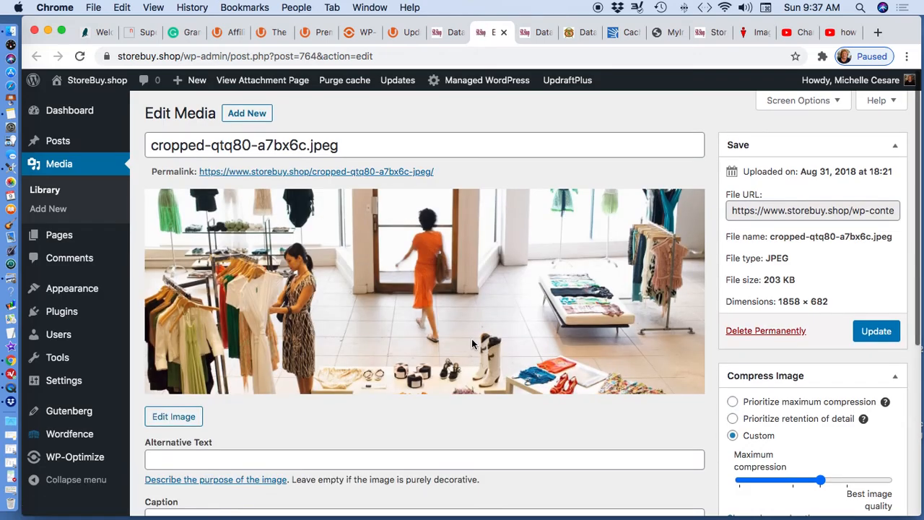
Set the photo's custom compression level to the slider mark closest to best image quality.
scroll(882, 413, down, 2)
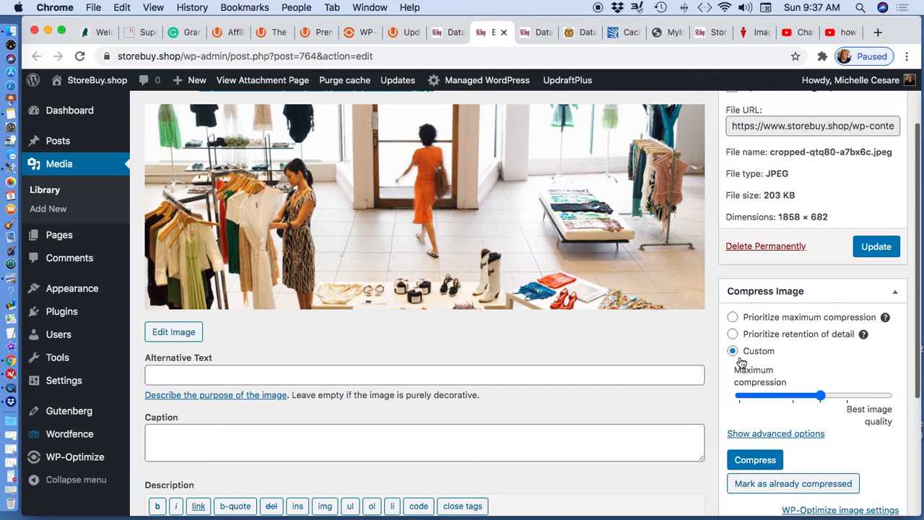
click(740, 397)
scroll(787, 412, down, 2)
scroll(799, 409, up, 1)
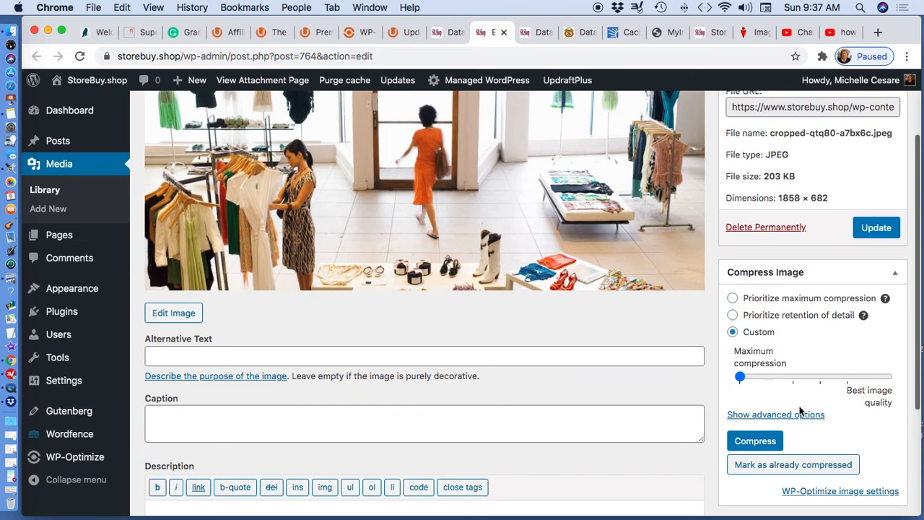
click(820, 376)
click(846, 380)
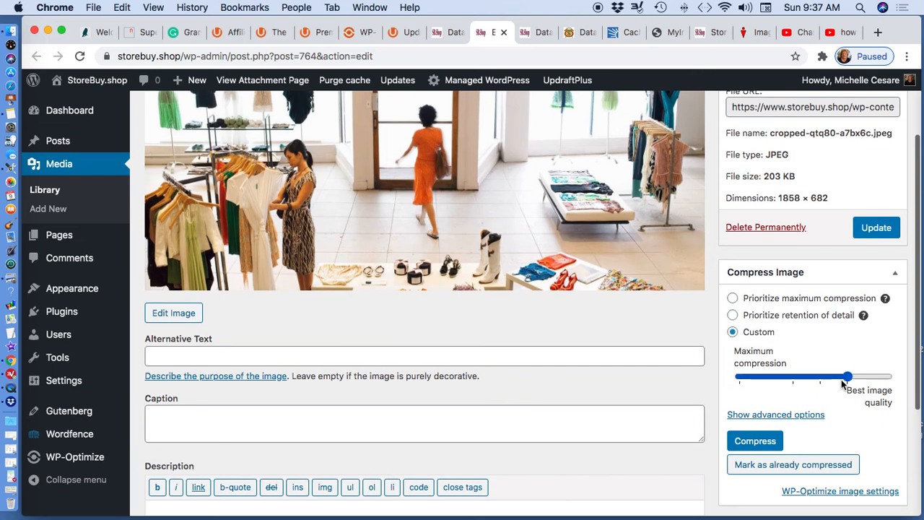
Compress the photo with the chosen level, dismiss the result message and restore the original image.
click(754, 441)
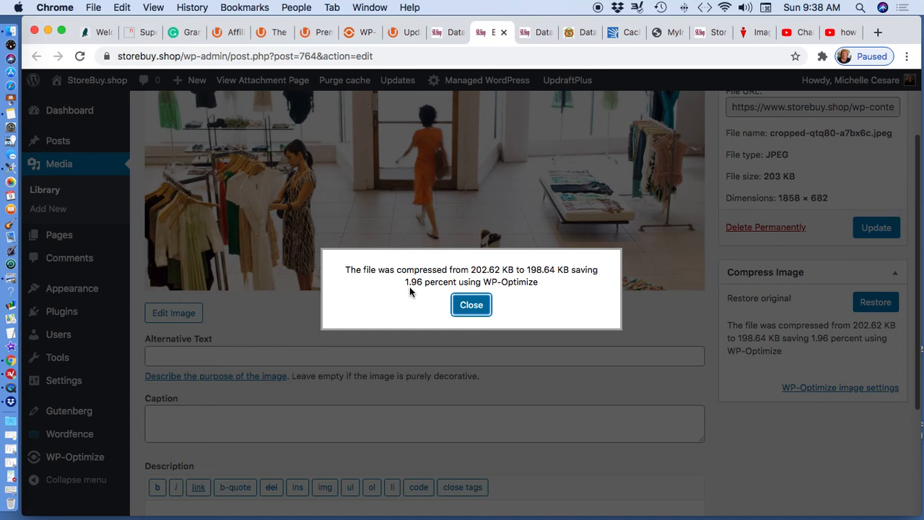
click(471, 305)
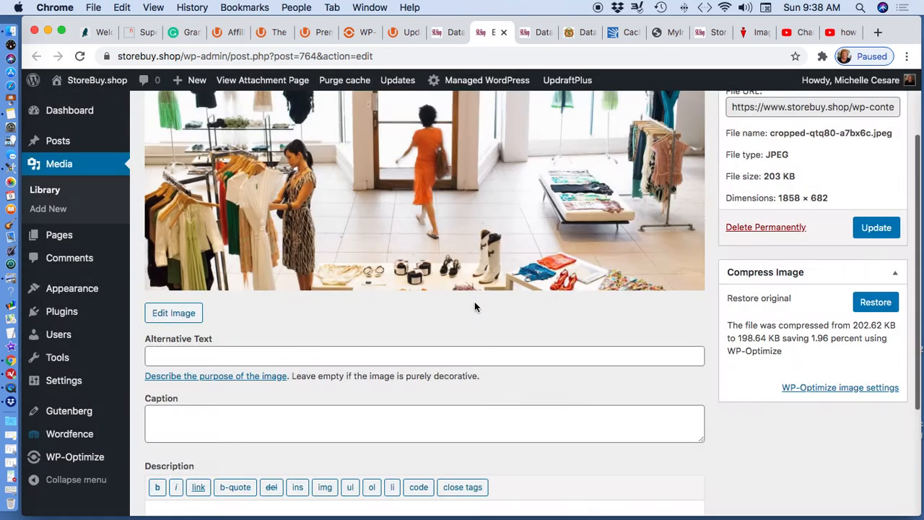
click(876, 303)
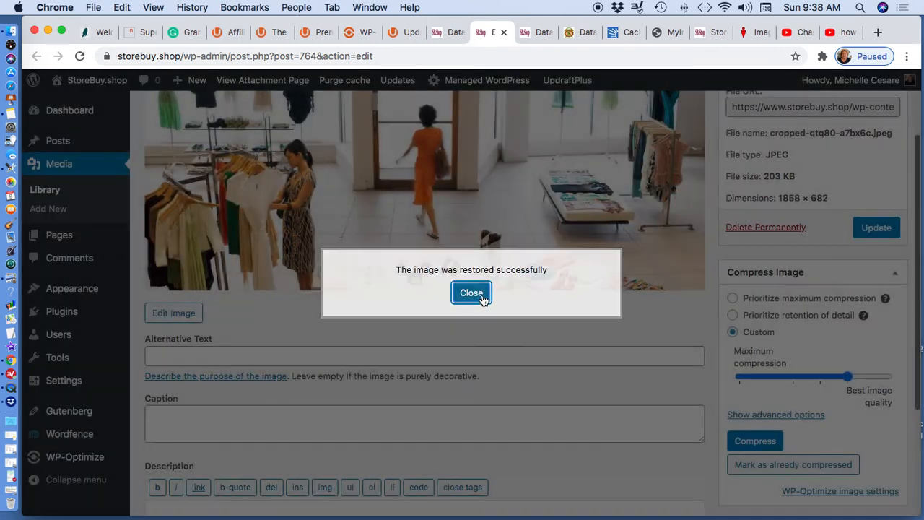
Dismiss the image restoration message and close the clothing store photo's edit page.
click(472, 292)
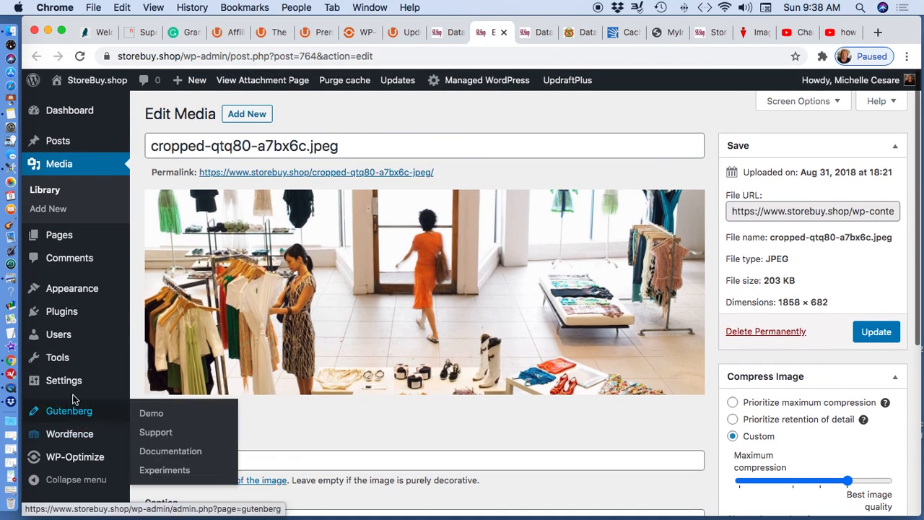
click(448, 38)
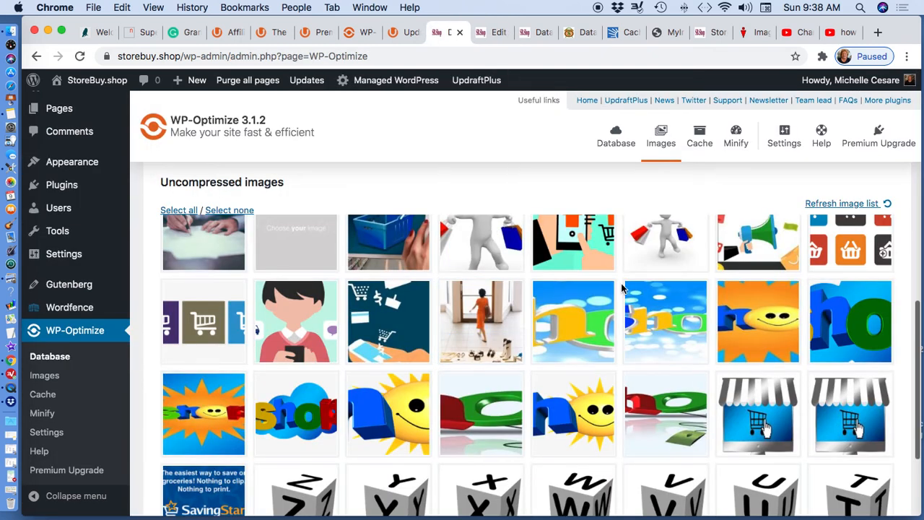
click(491, 32)
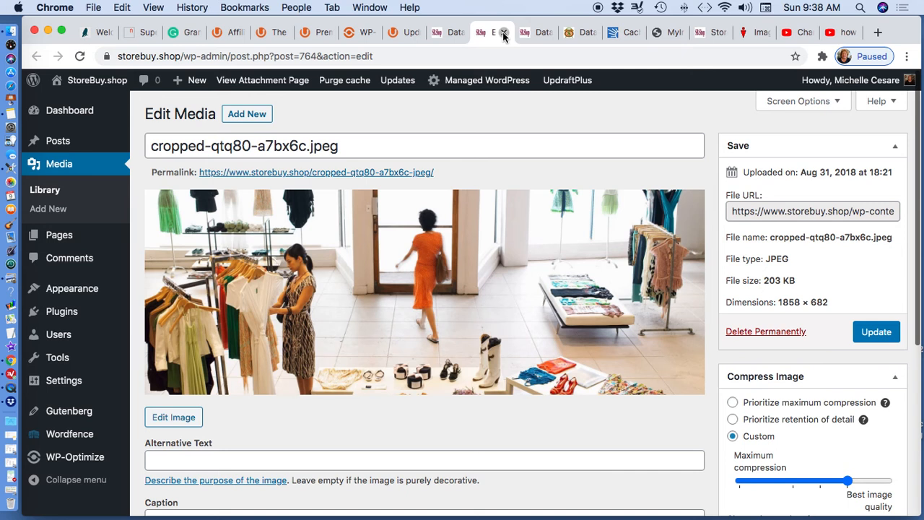
click(502, 32)
Open the WP-Optimize cache settings and bring up the Dictionary.com definition of cache.
mouse_move(637, 236)
scroll(637, 237, up, 15)
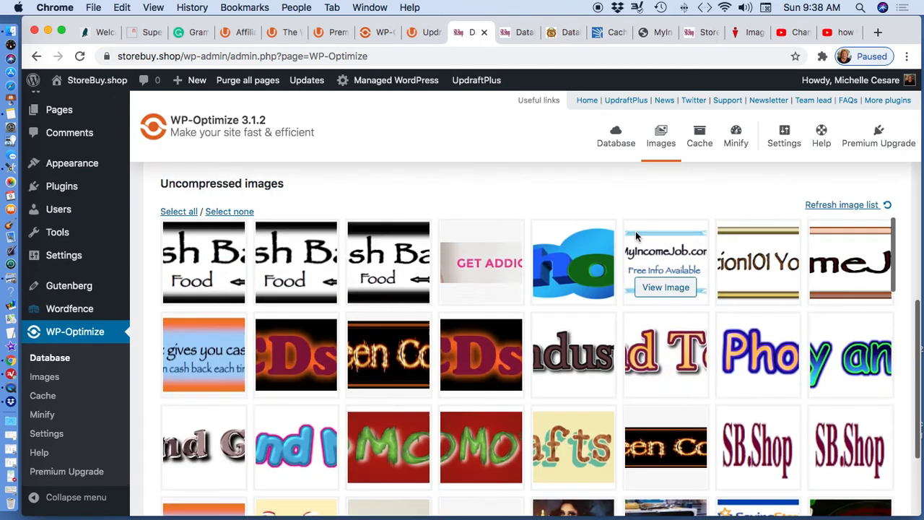
scroll(636, 236, up, 10)
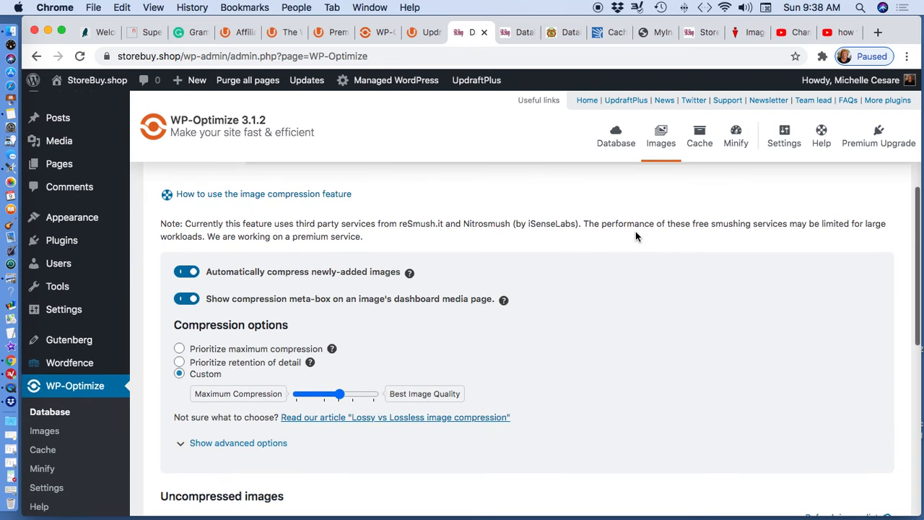
click(700, 142)
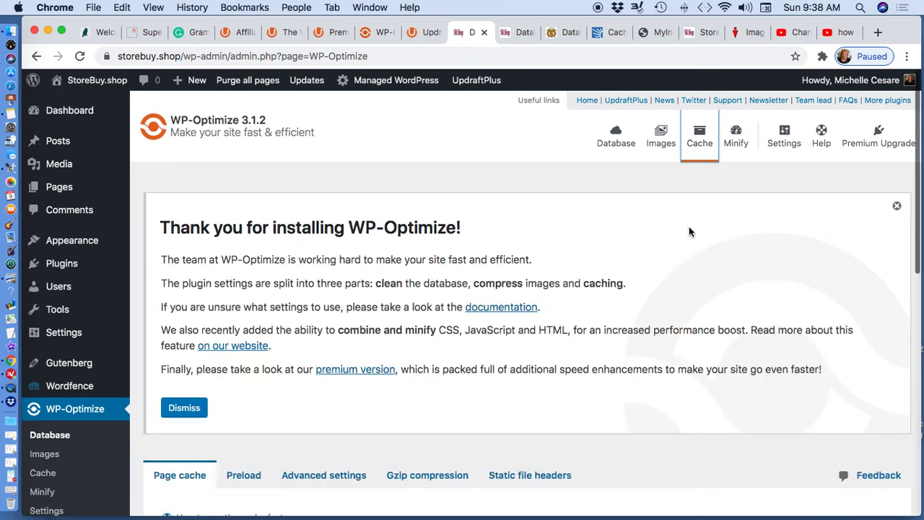
click(612, 34)
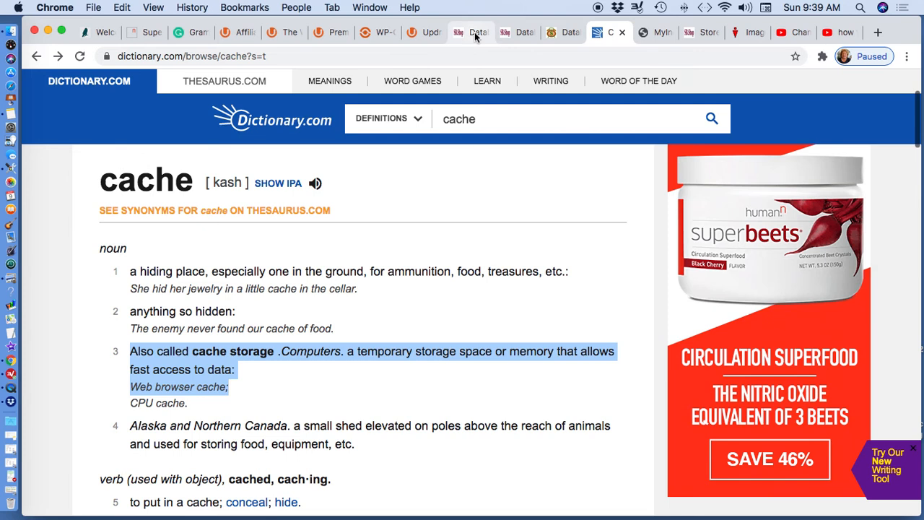
Return to WP-Optimize and review the page caching, cache purging and cache lifespan settings.
click(474, 31)
scroll(649, 244, down, 5)
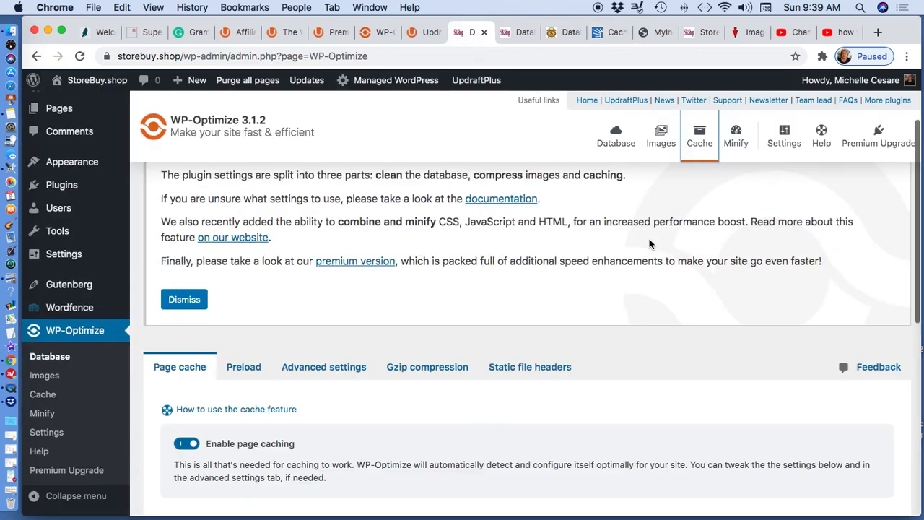
scroll(649, 244, up, 1)
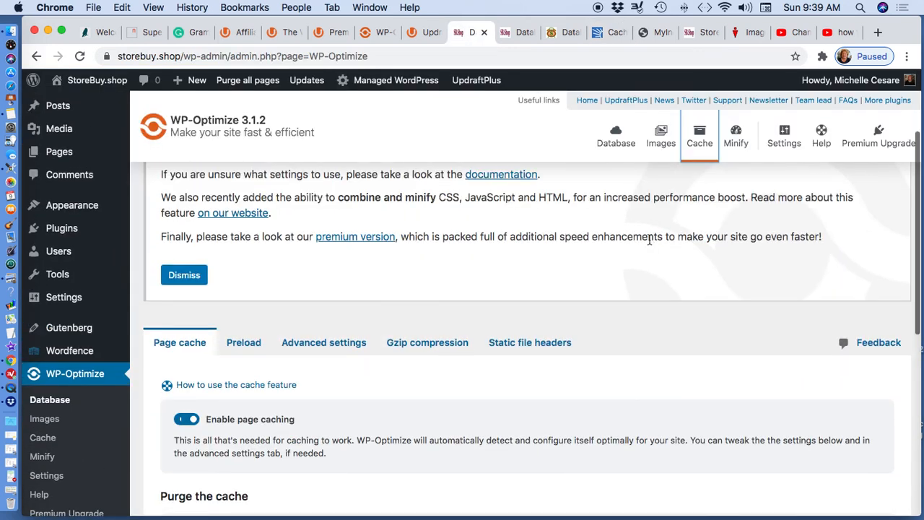
scroll(600, 242, up, 2)
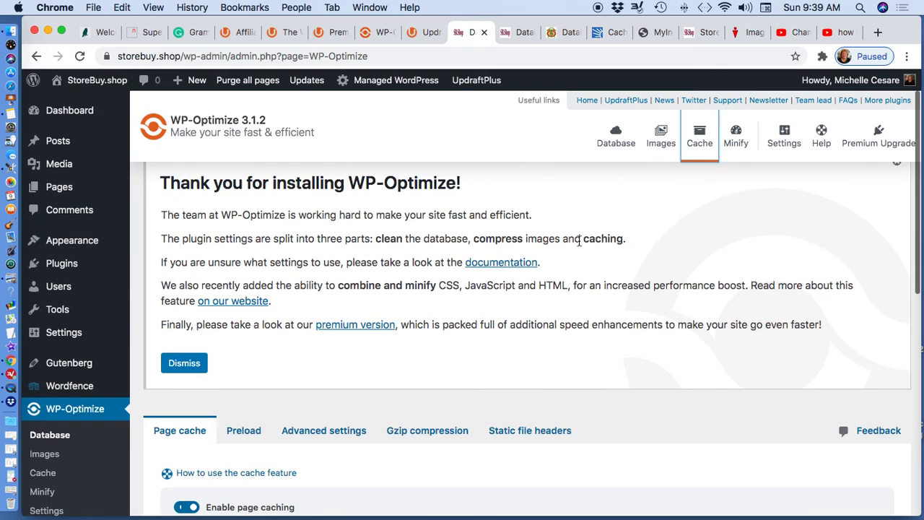
double_click(583, 240)
scroll(646, 252, down, 5)
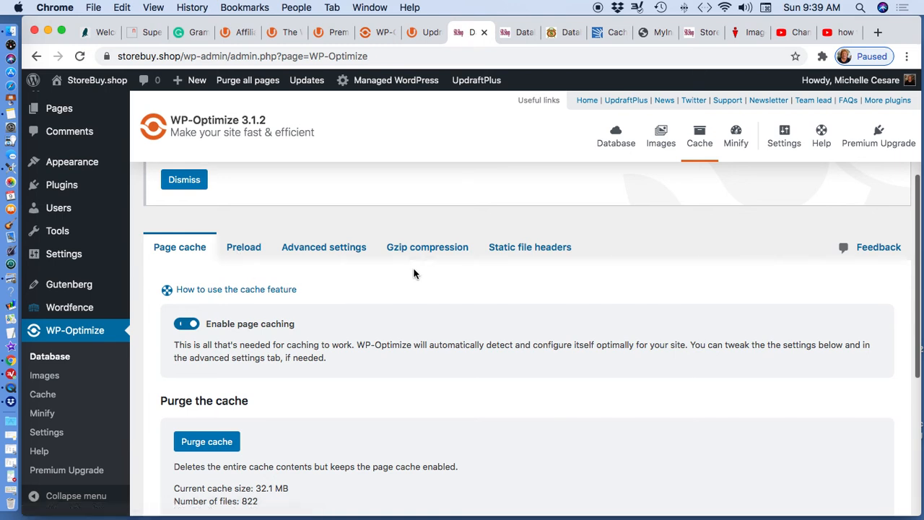
scroll(414, 272, down, 3)
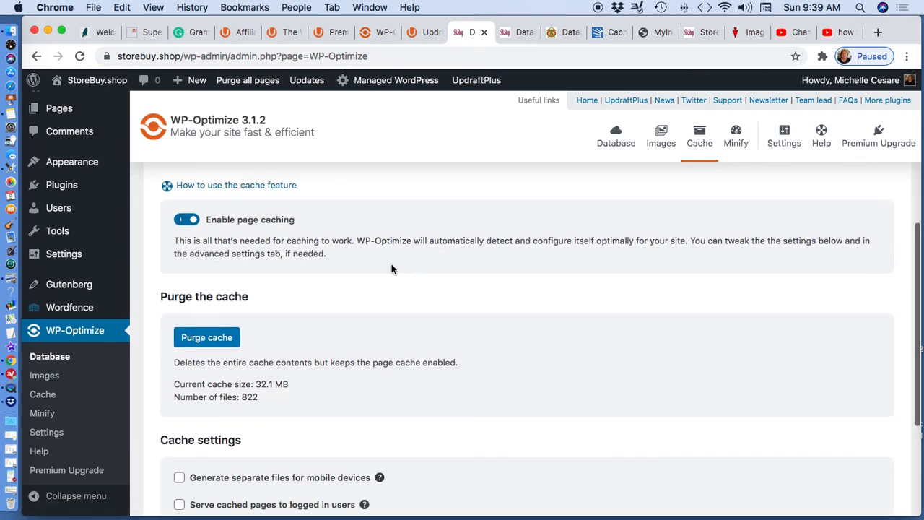
scroll(342, 302, down, 2)
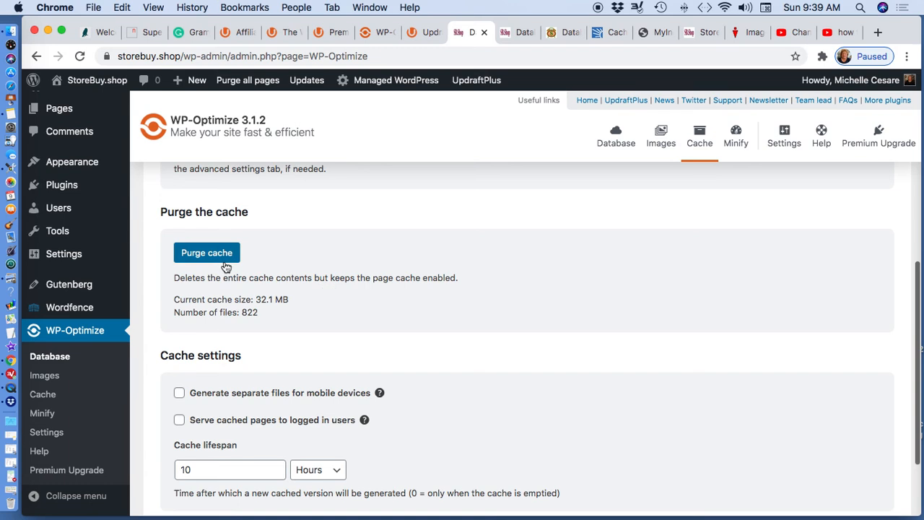
scroll(368, 295, down, 3)
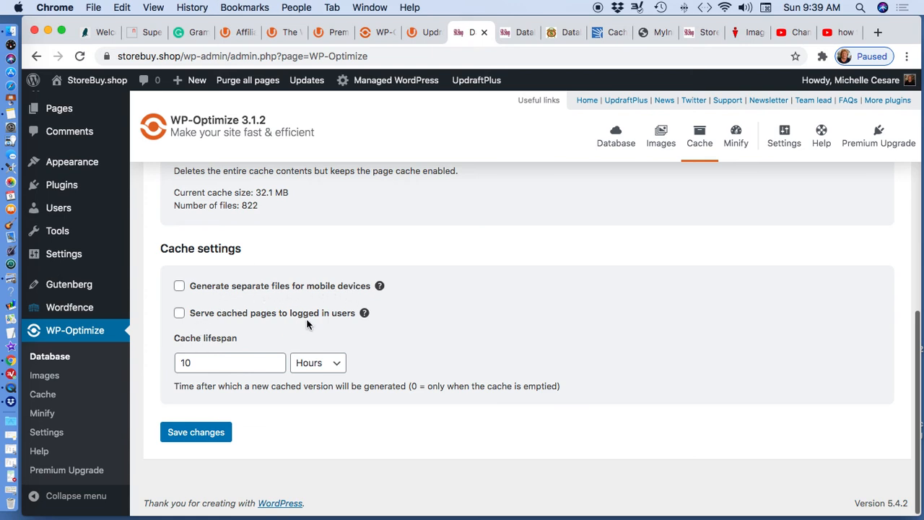
scroll(438, 291, up, 5)
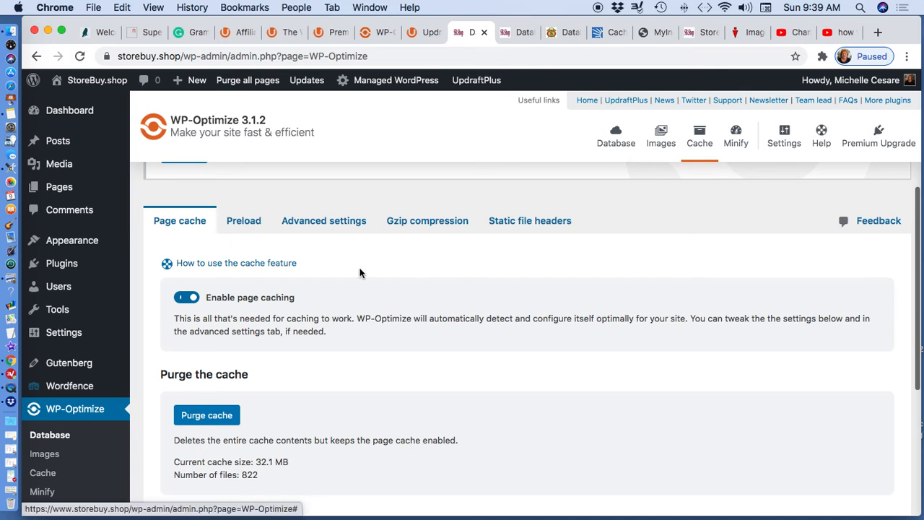
scroll(363, 273, down, 1)
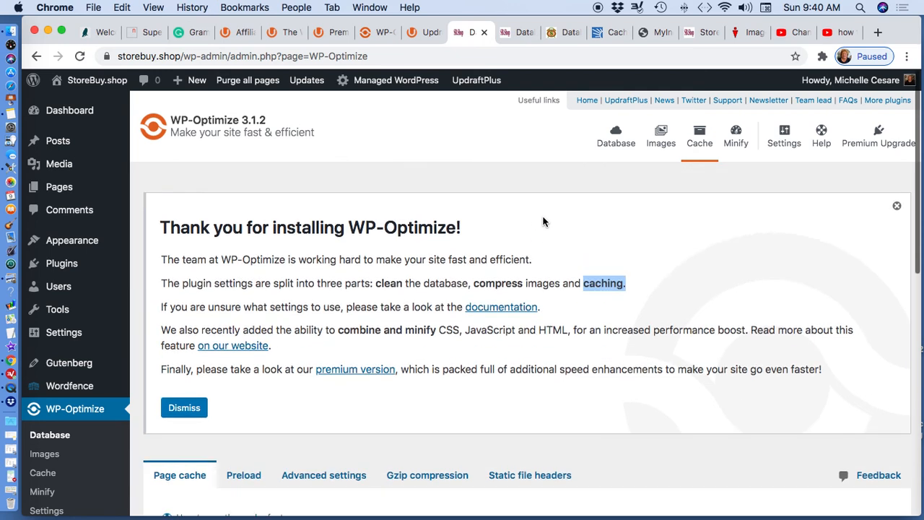
Open the Minify settings and highlight the notice's first sentence about CSS, JavaScript and HTML minification.
click(735, 137)
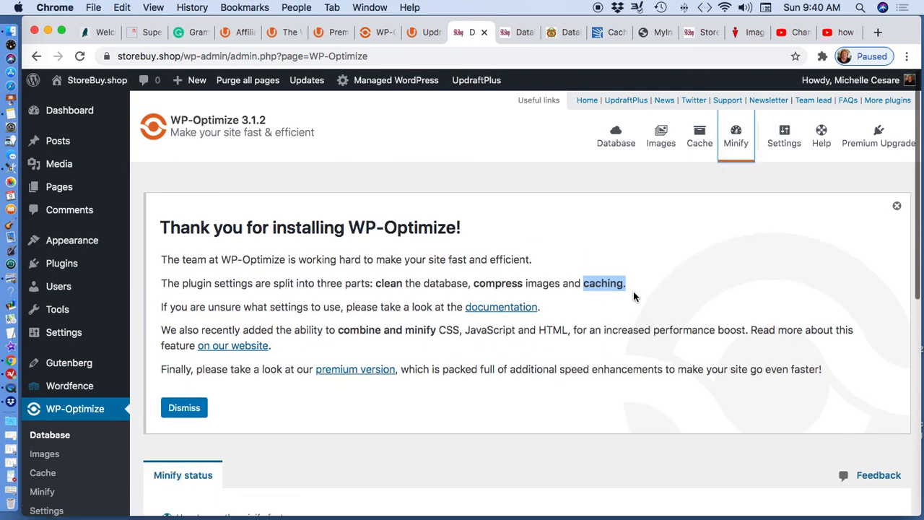
scroll(638, 287, down, 3)
scroll(638, 288, down, 7)
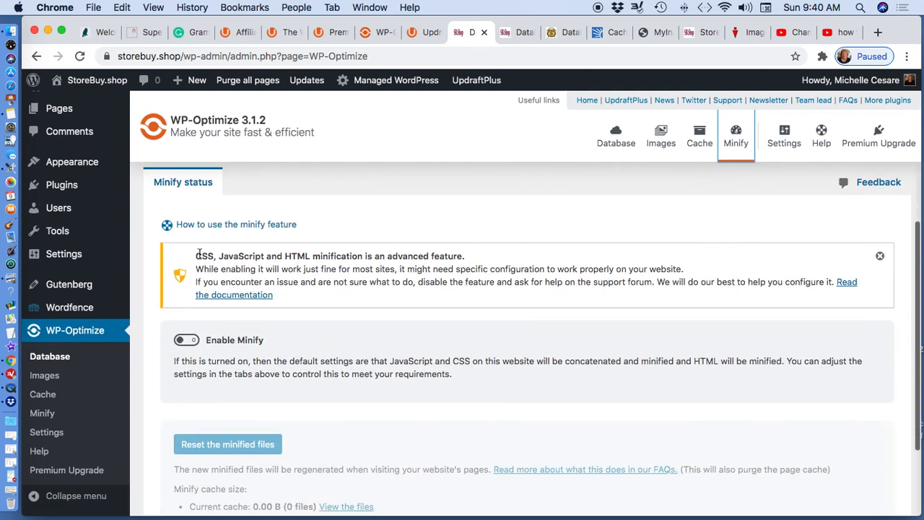
drag(196, 256, 476, 256)
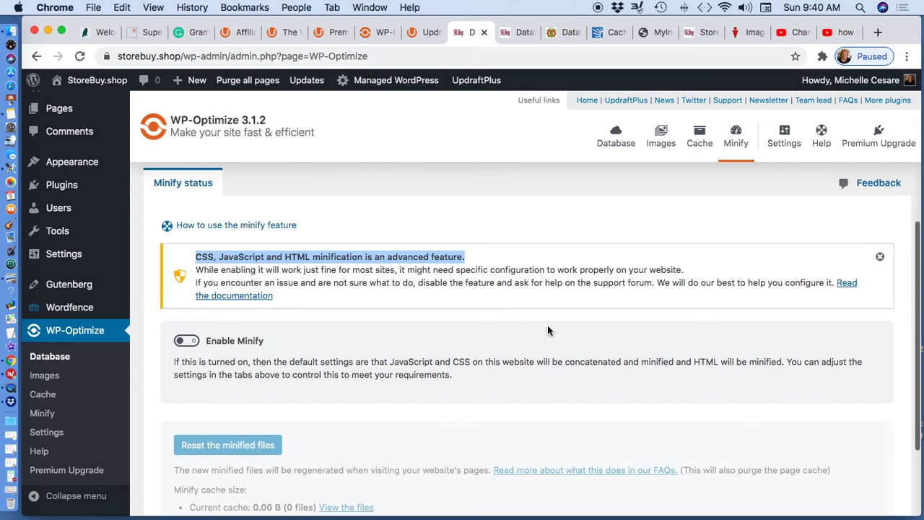
scroll(549, 328, up, 5)
scroll(549, 326, up, 2)
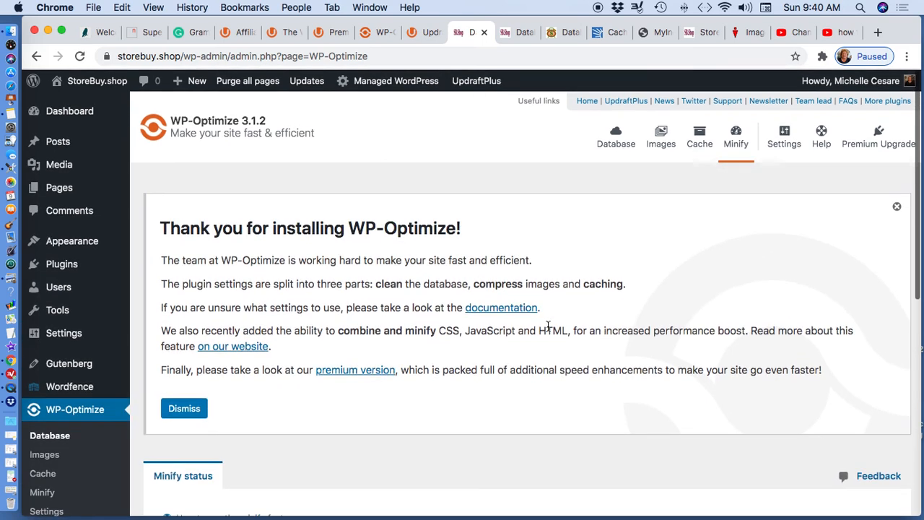
Show the referral URL on the UpdraftPlus affiliate page and look through the UpdraftPlus home page's user and media logos.
click(242, 32)
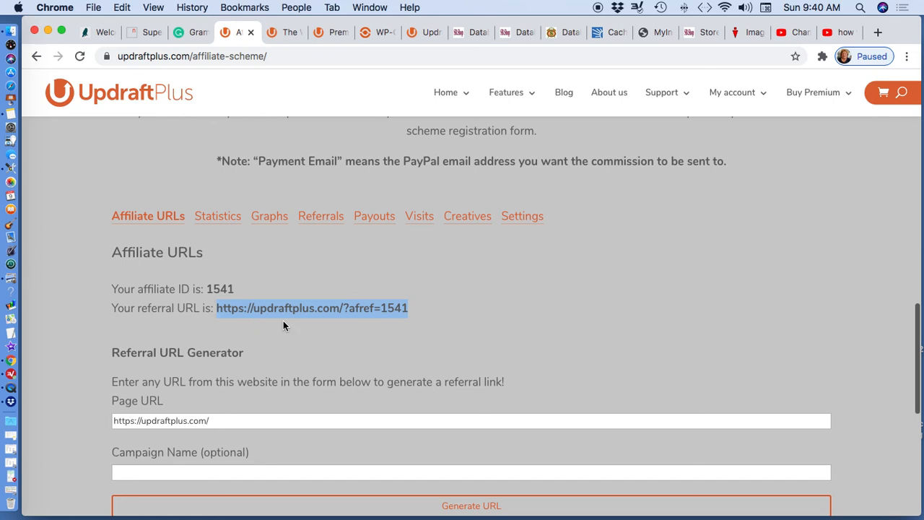
scroll(316, 173, up, 1)
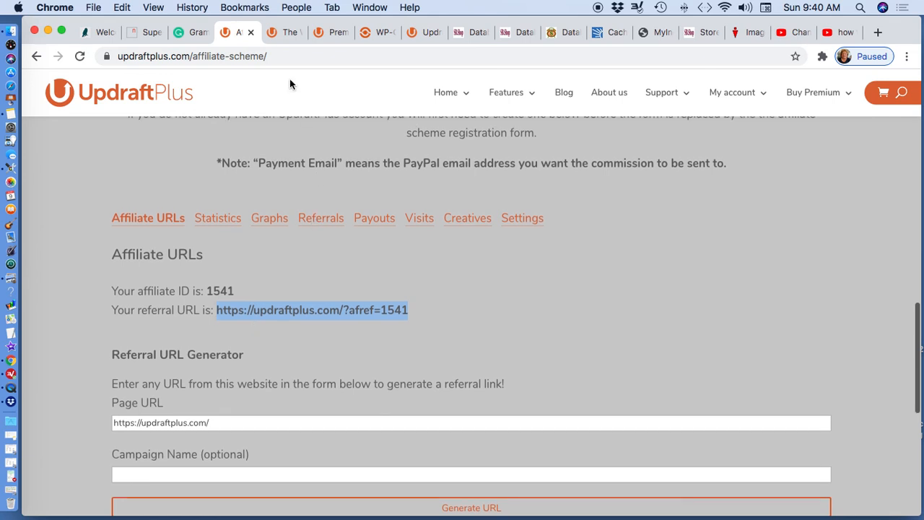
click(288, 37)
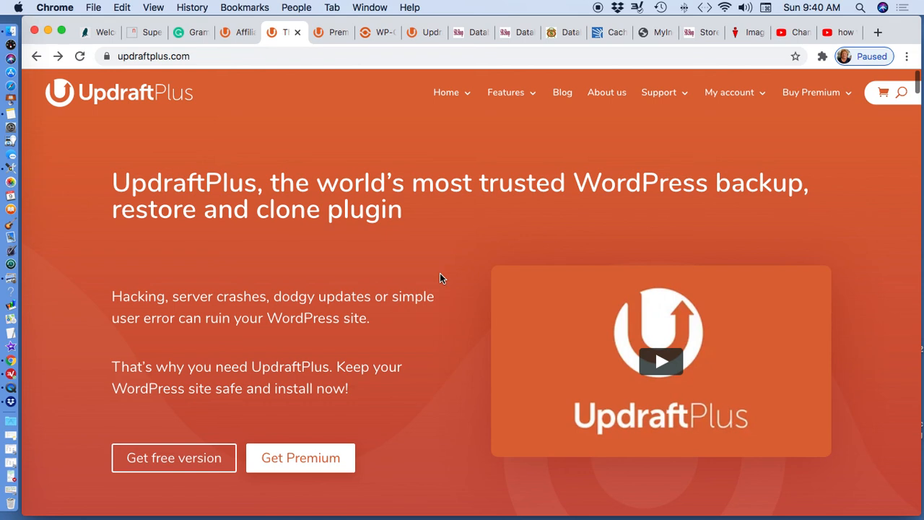
scroll(439, 279, down, 4)
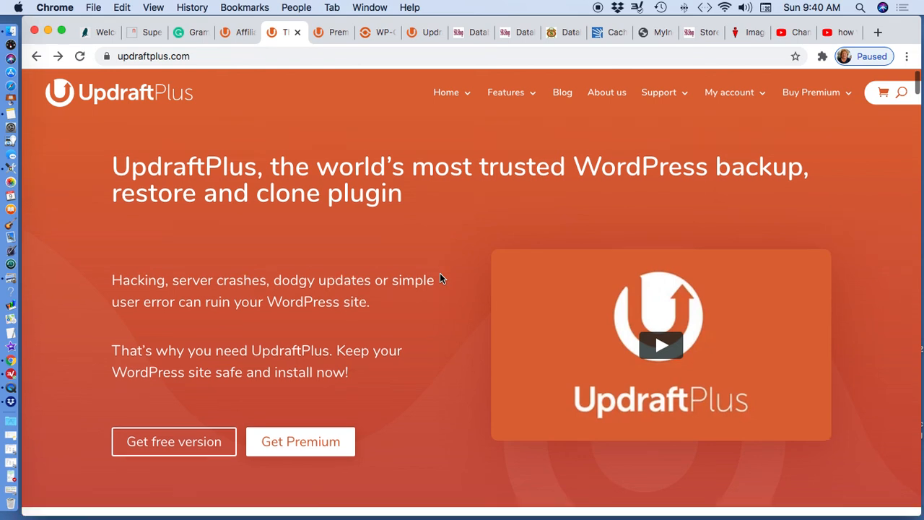
scroll(449, 298, down, 5)
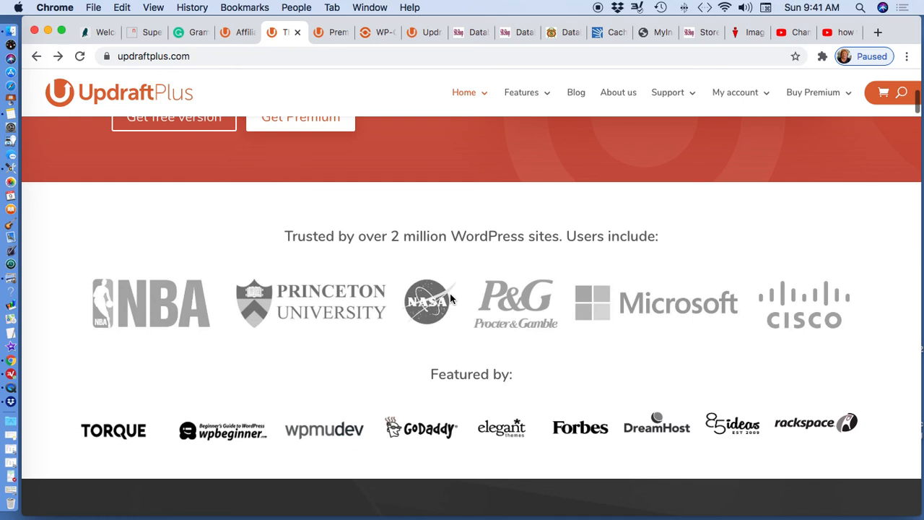
scroll(449, 295, down, 2)
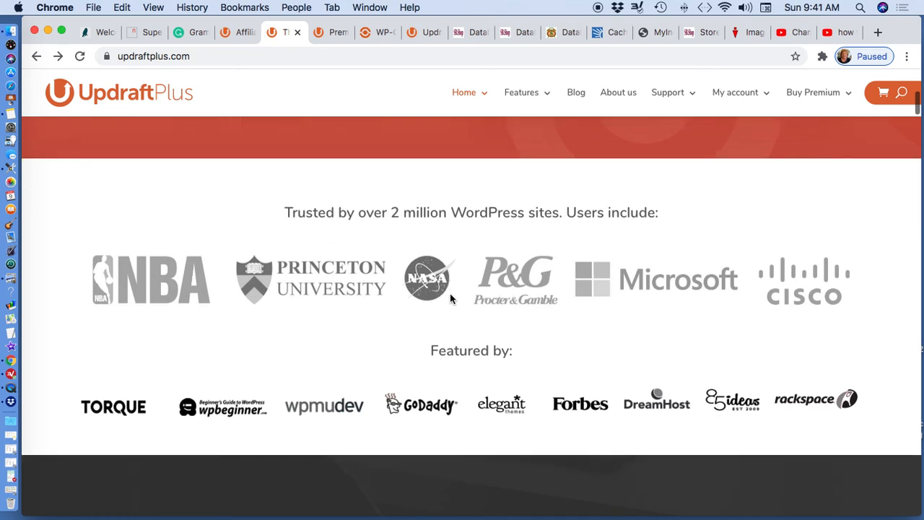
scroll(450, 296, up, 2)
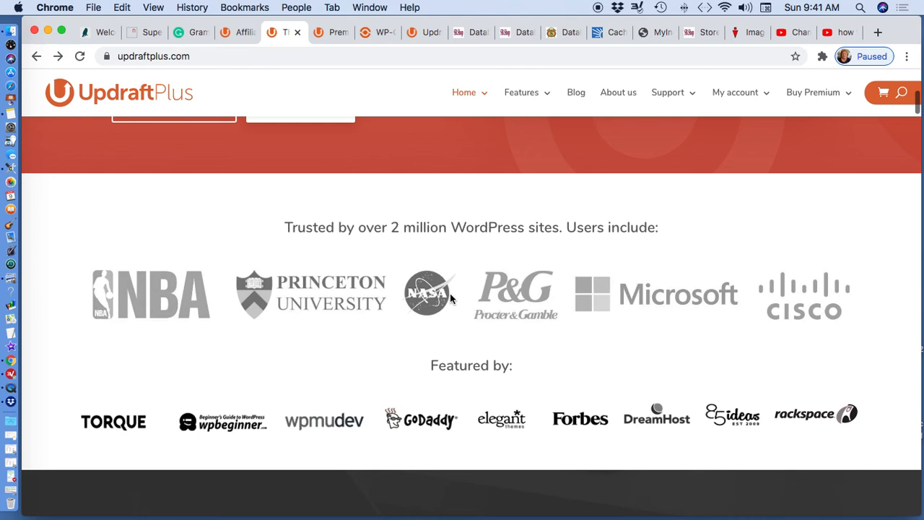
scroll(450, 296, down, 4)
scroll(450, 296, down, 5)
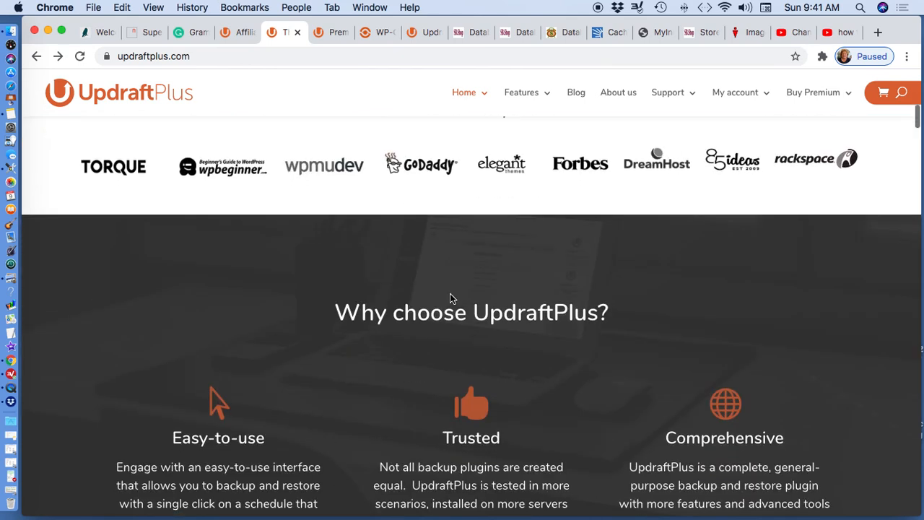
scroll(450, 296, up, 3)
scroll(450, 294, up, 14)
scroll(449, 295, down, 10)
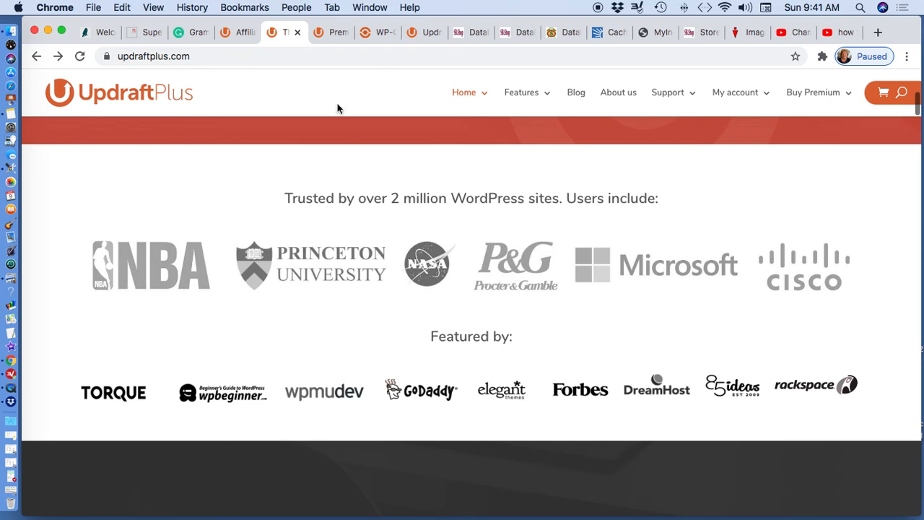
Open the UpdraftPlus Premium purchase page and select the Personal subscription for up to 2 sites.
click(334, 34)
scroll(586, 251, down, 5)
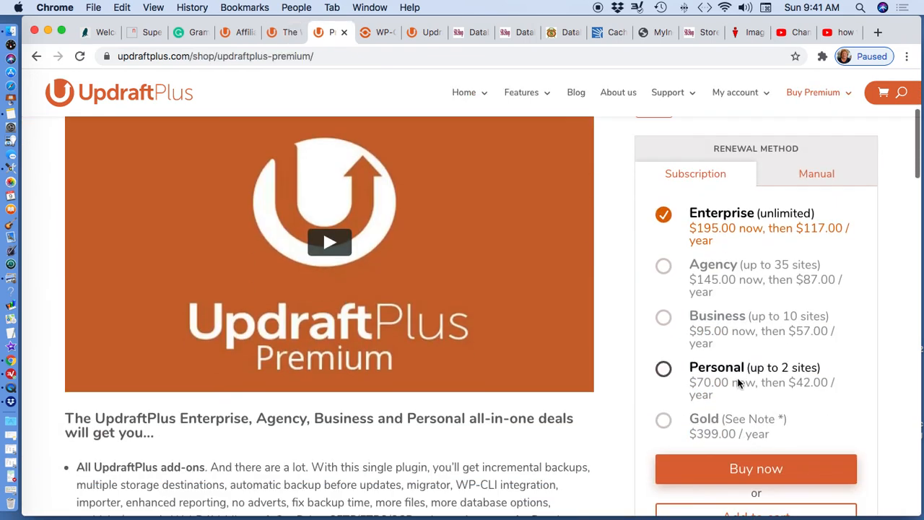
click(664, 371)
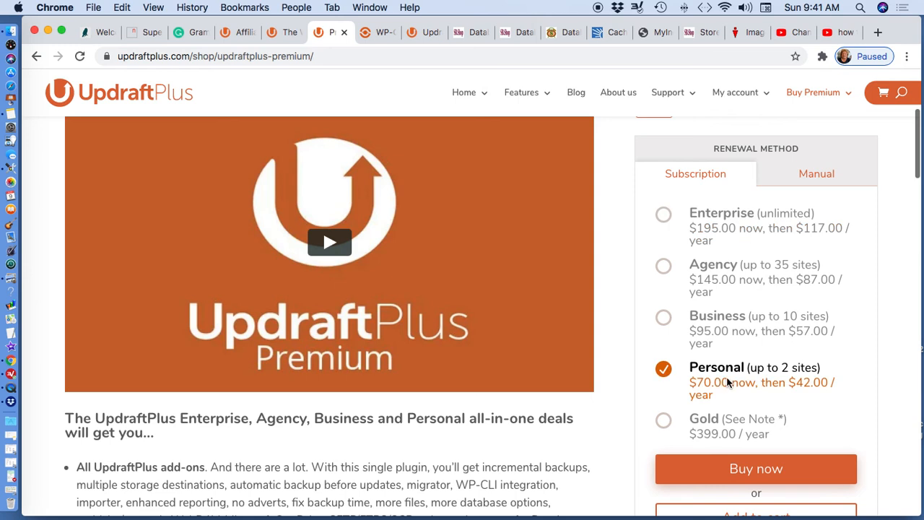
scroll(793, 390, down, 1)
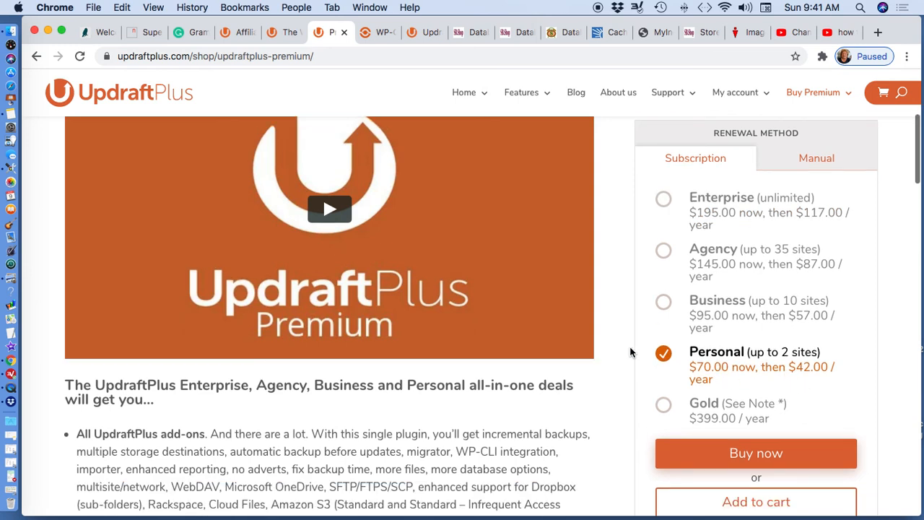
scroll(629, 350, up, 5)
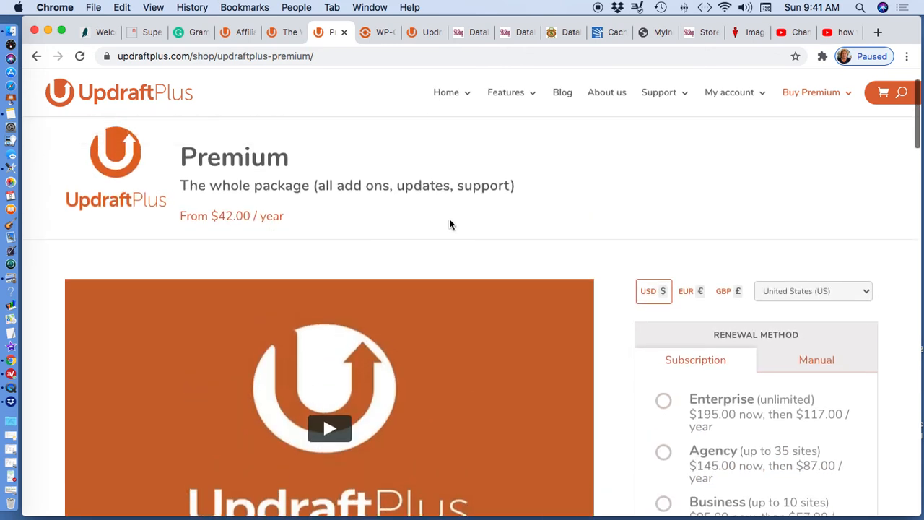
Open the WP-Optimize Premium purchase page and examine the Starter, Business and Unlimited licence prices.
click(380, 33)
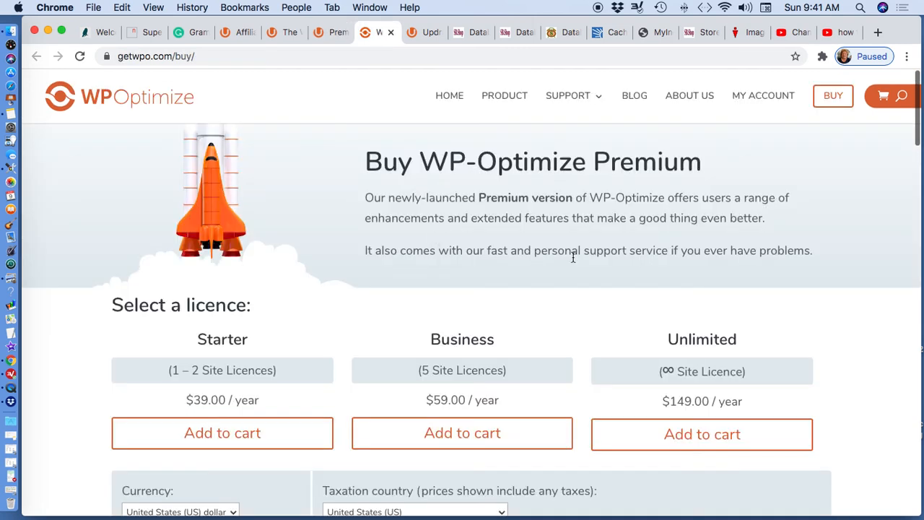
scroll(506, 261, down, 4)
scroll(322, 198, up, 3)
scroll(311, 213, up, 2)
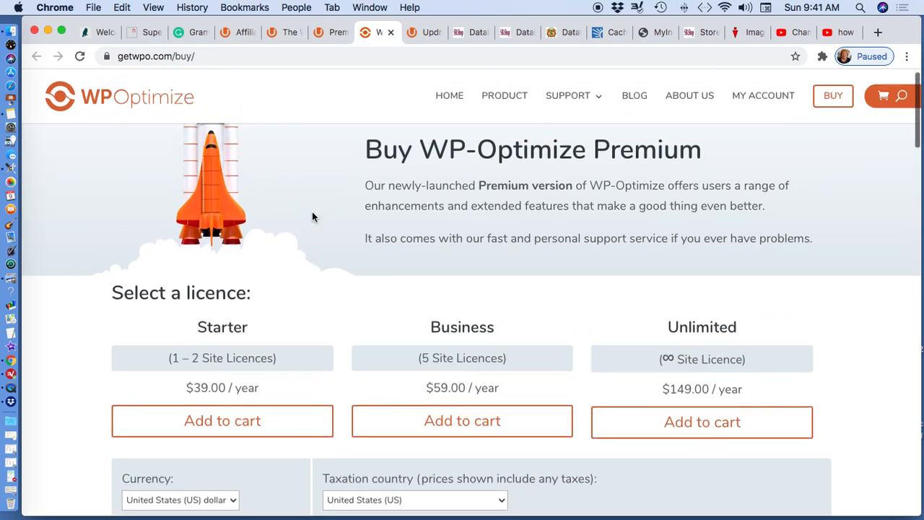
Look over the options below the WP-Optimize licences, and open the list of managed sites in UpdraftCentral.
scroll(312, 214, down, 4)
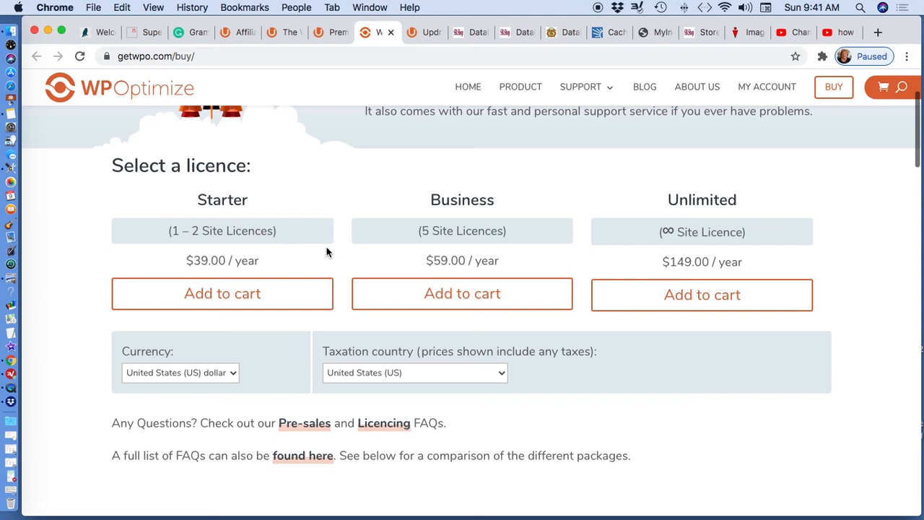
scroll(346, 251, up, 4)
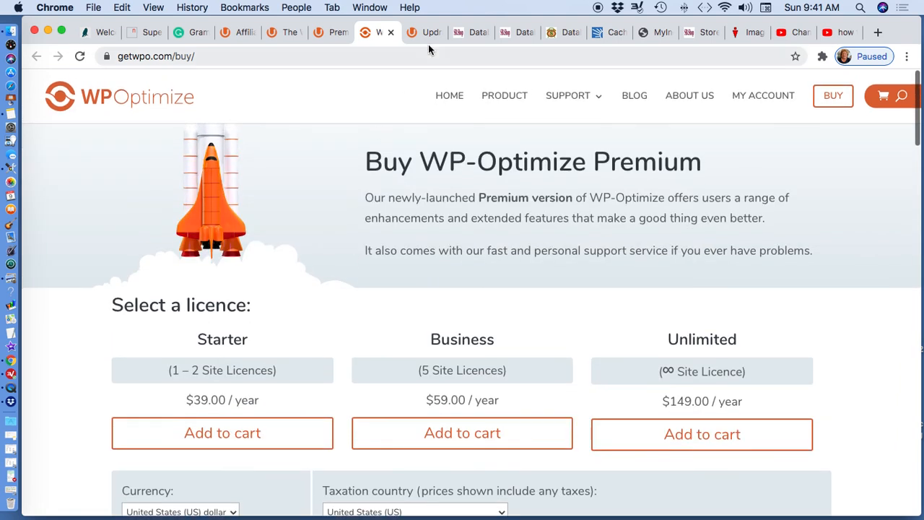
click(427, 37)
scroll(359, 304, up, 5)
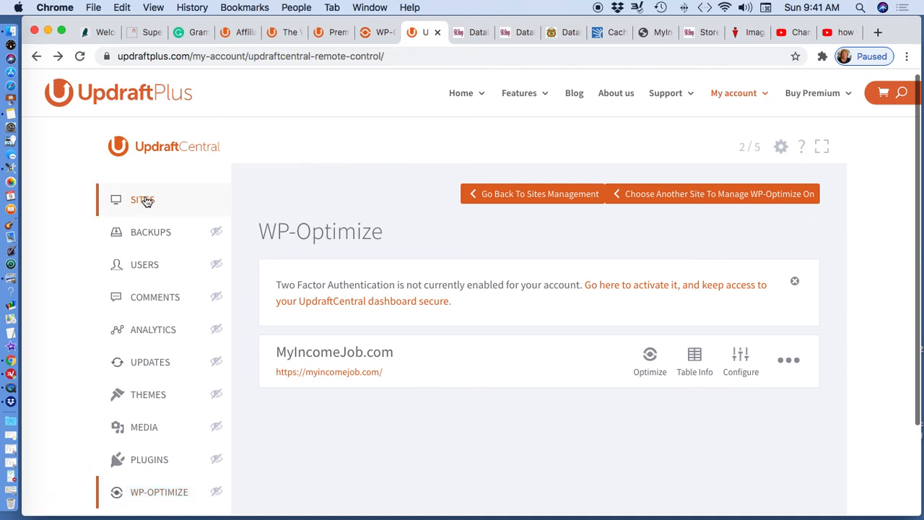
click(144, 202)
scroll(509, 360, down, 3)
scroll(510, 361, up, 2)
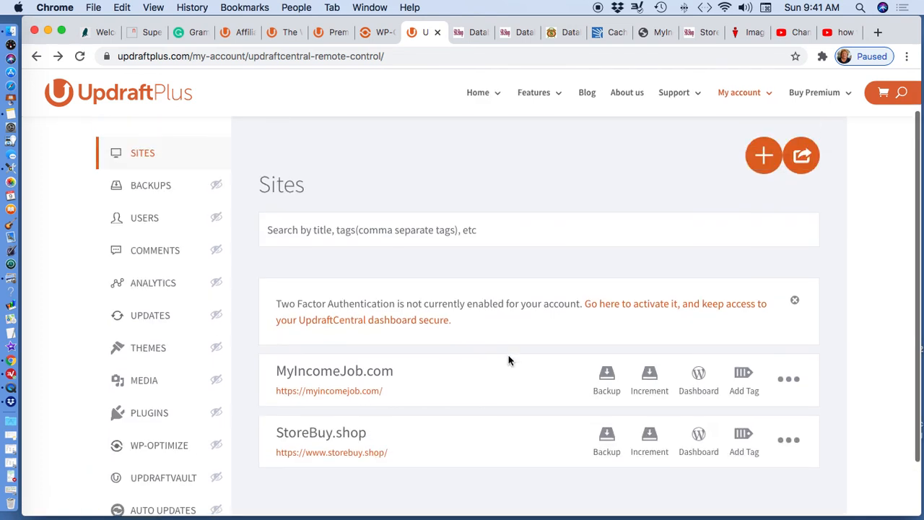
Open UpdraftCentral's Backups section and look through the backup actions for MyIncomeJob.com and the remaining management sections.
click(171, 189)
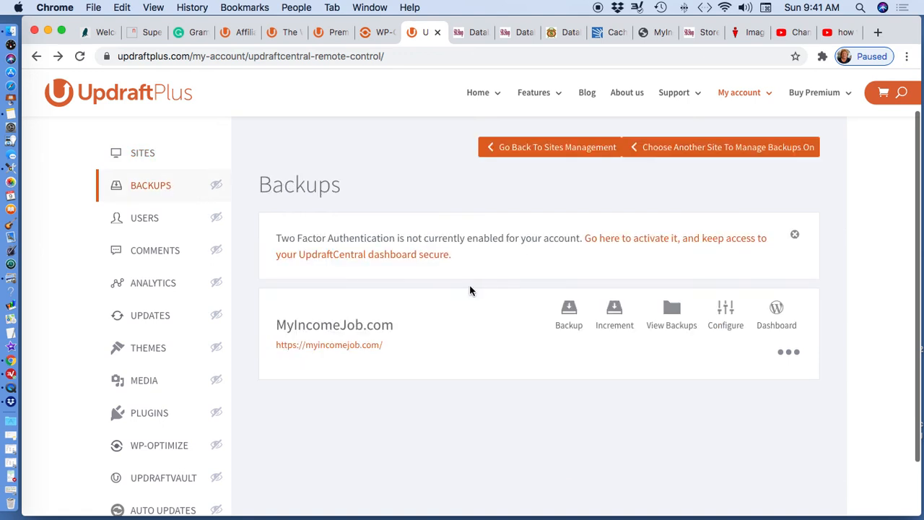
scroll(469, 290, down, 2)
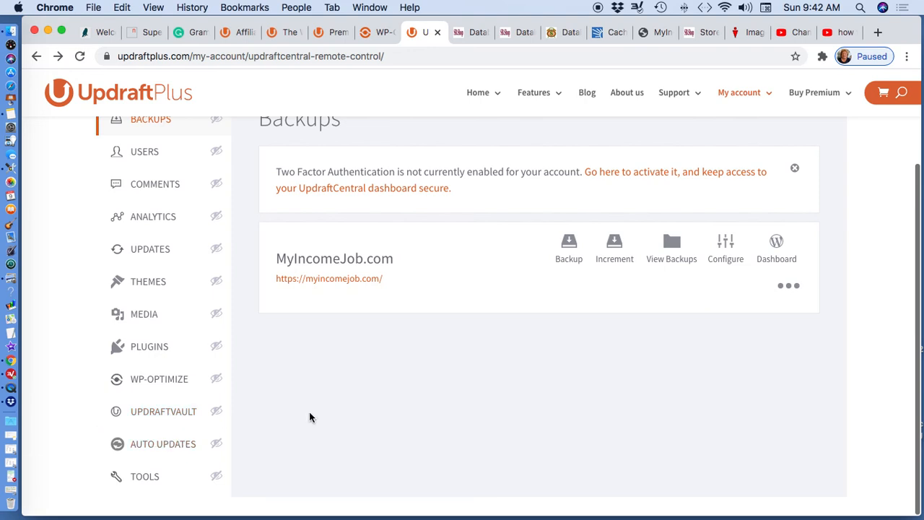
scroll(280, 396, up, 3)
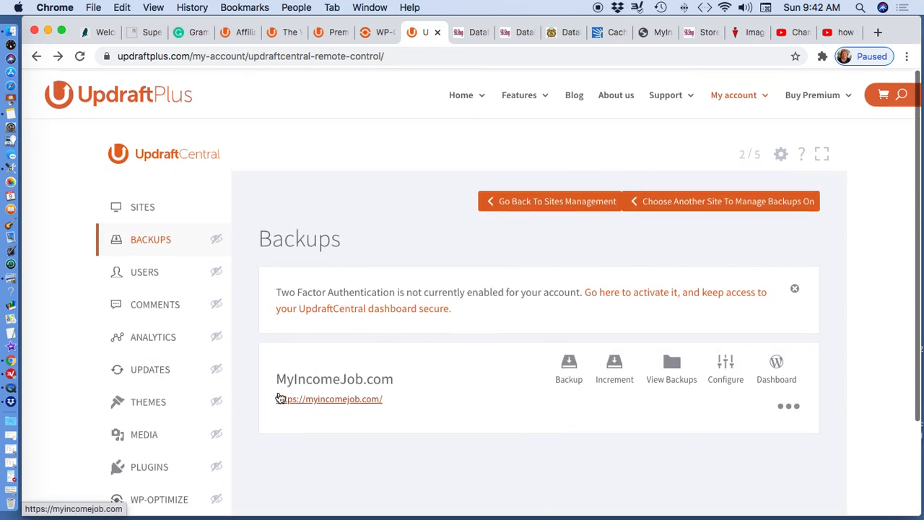
Return to the UpdraftPlus affiliate page and show the highlighted referral URL.
click(239, 32)
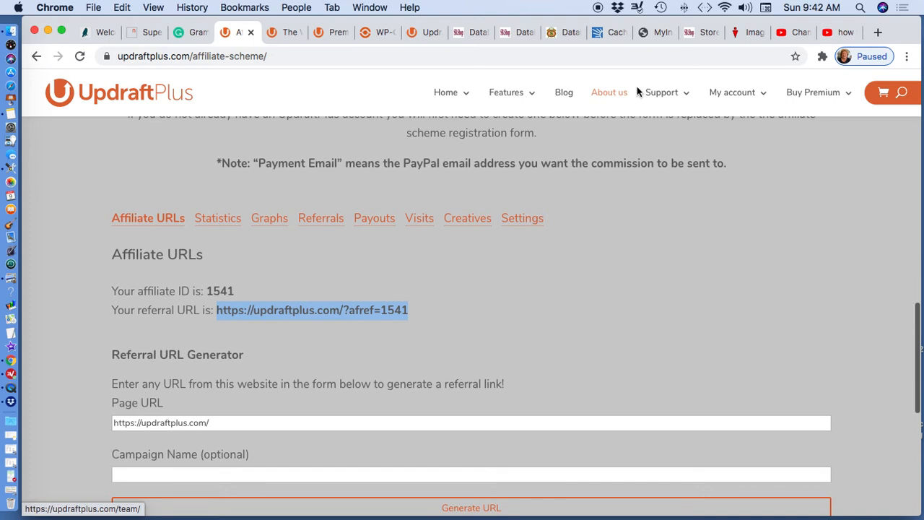
key(ctrl+Up)
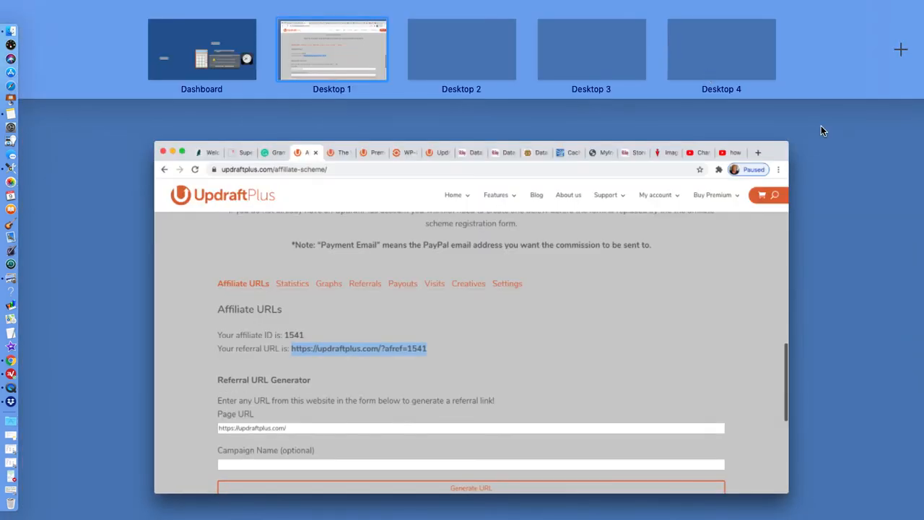
click(821, 125)
Open the MyIncomeJob.com home page and look through its welcome text and sidebar.
click(658, 32)
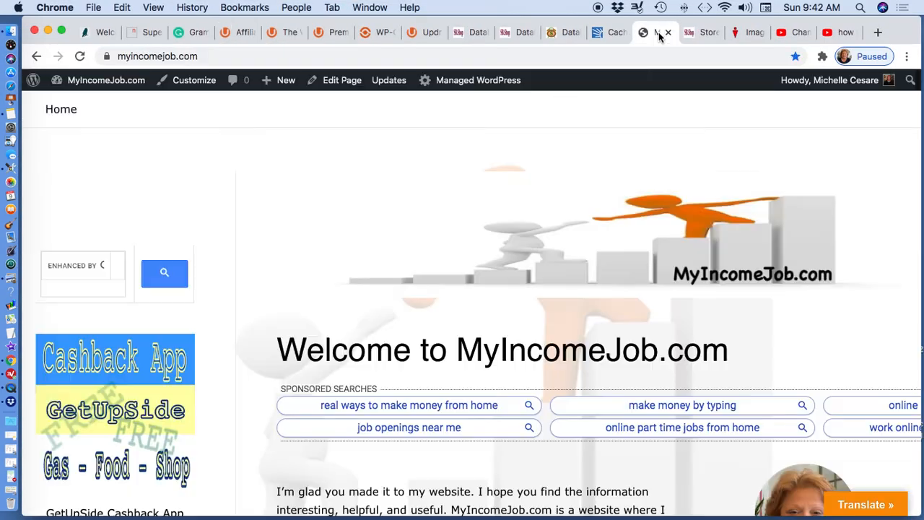
scroll(891, 201, down, 10)
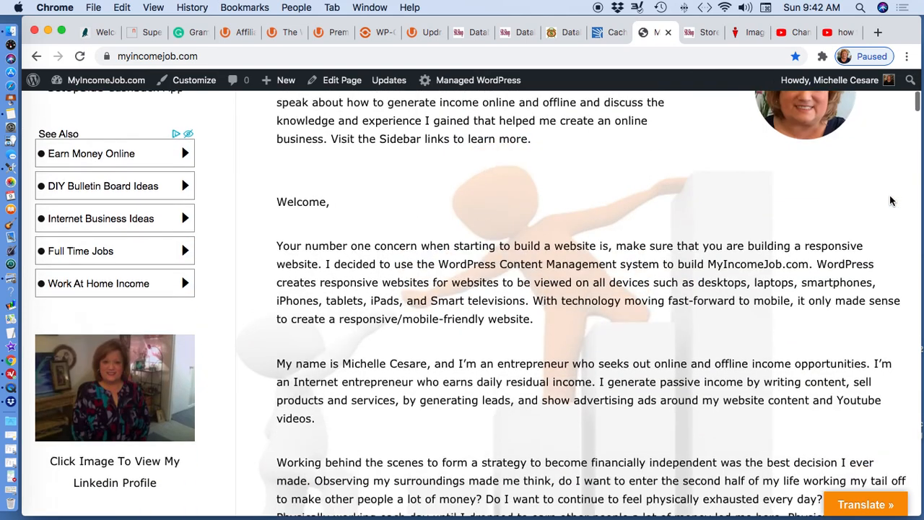
scroll(890, 200, up, 10)
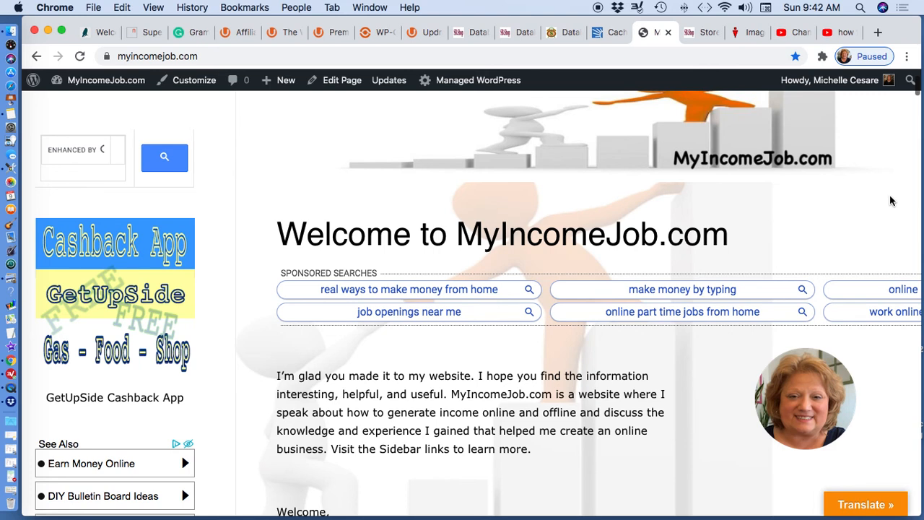
scroll(890, 201, down, 1)
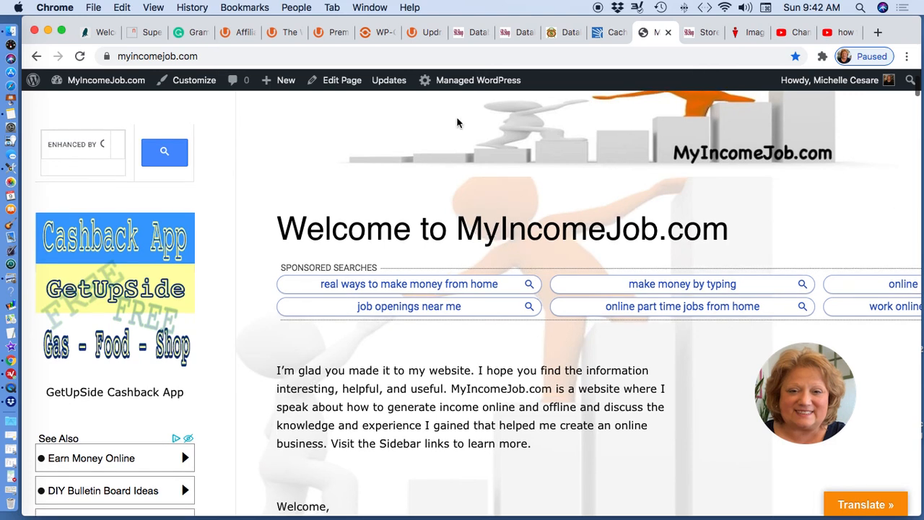